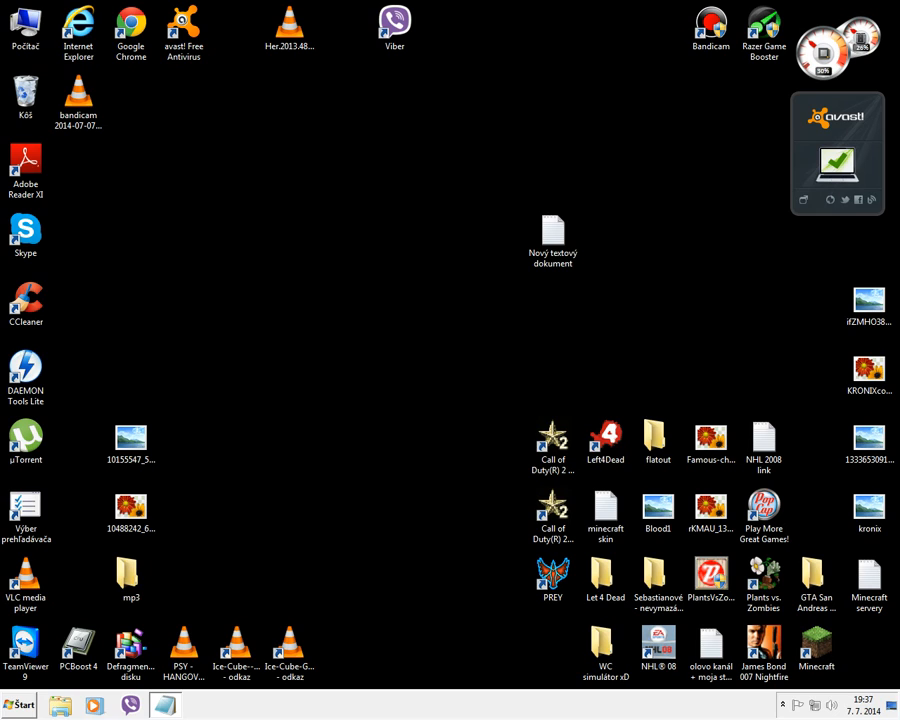
left_click_drag(271, 377, 139, 251)
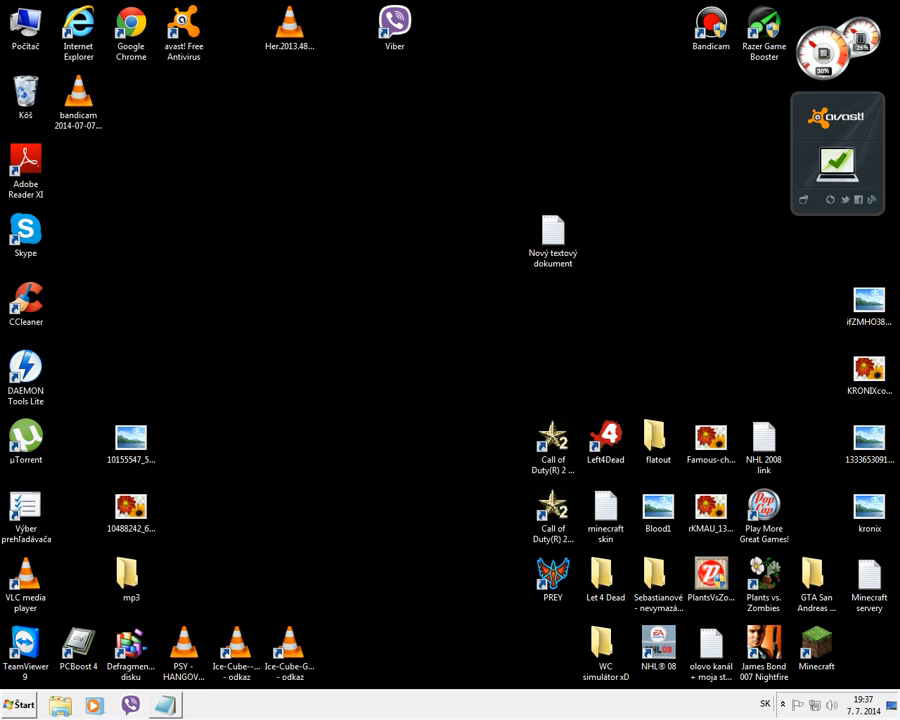
left_click_drag(353, 171, 160, 317)
Open the computer's basic system information from the Počítač window and bring up the advanced system settings.
double_click(24, 22)
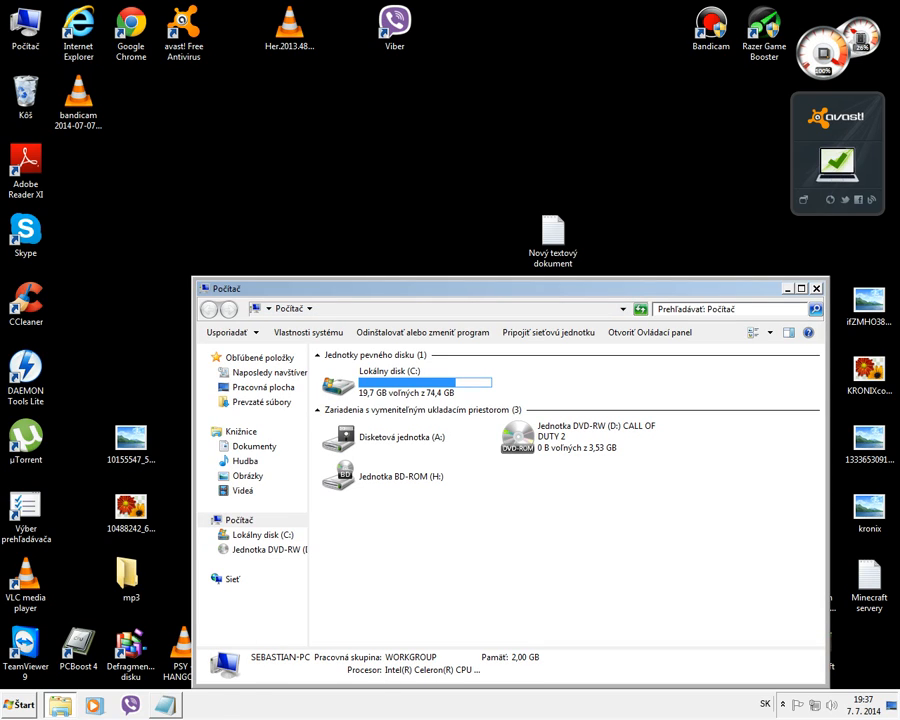
left_click(540, 437)
left_click(510, 527)
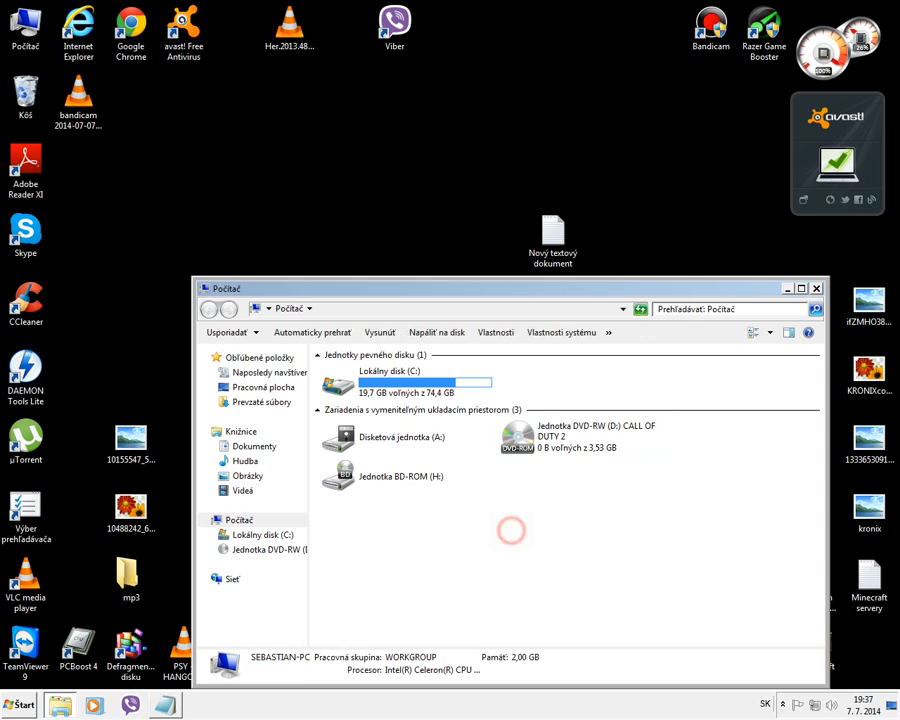
left_click_drag(510, 527, 639, 394)
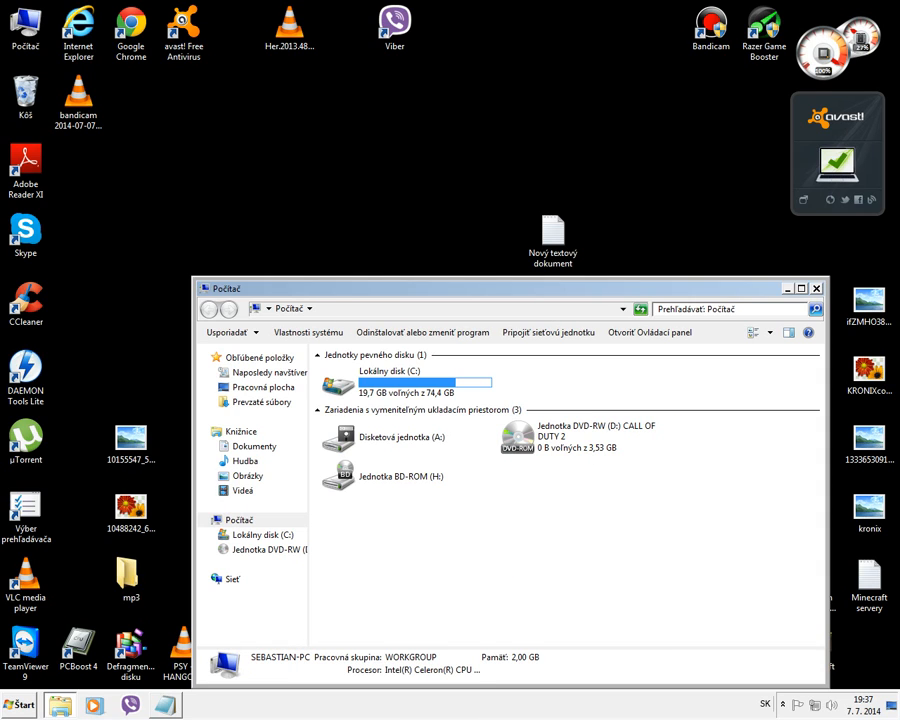
right_click(490, 416)
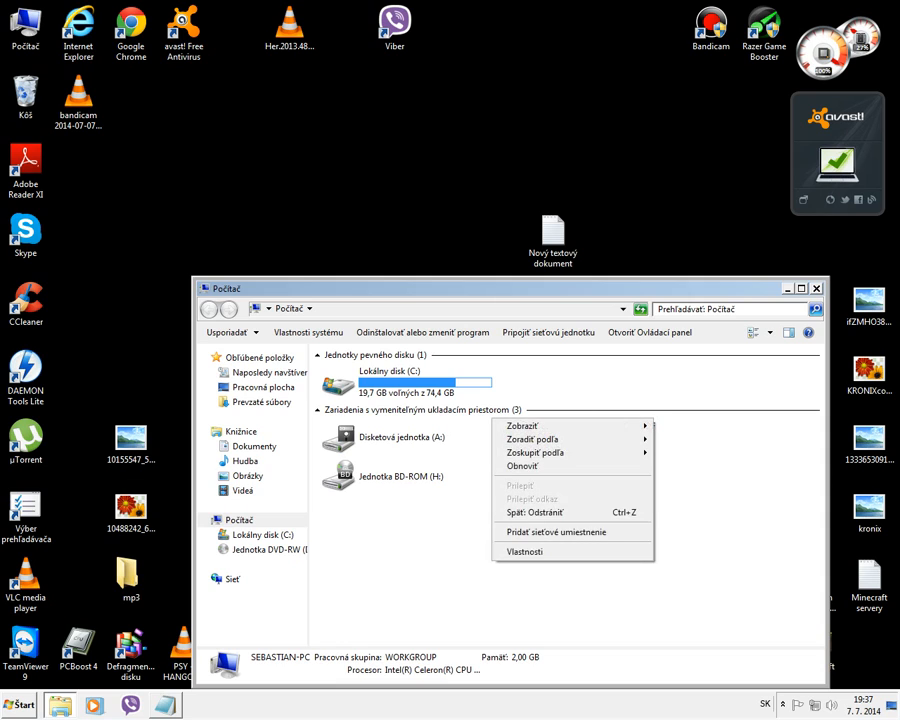
left_click(528, 549)
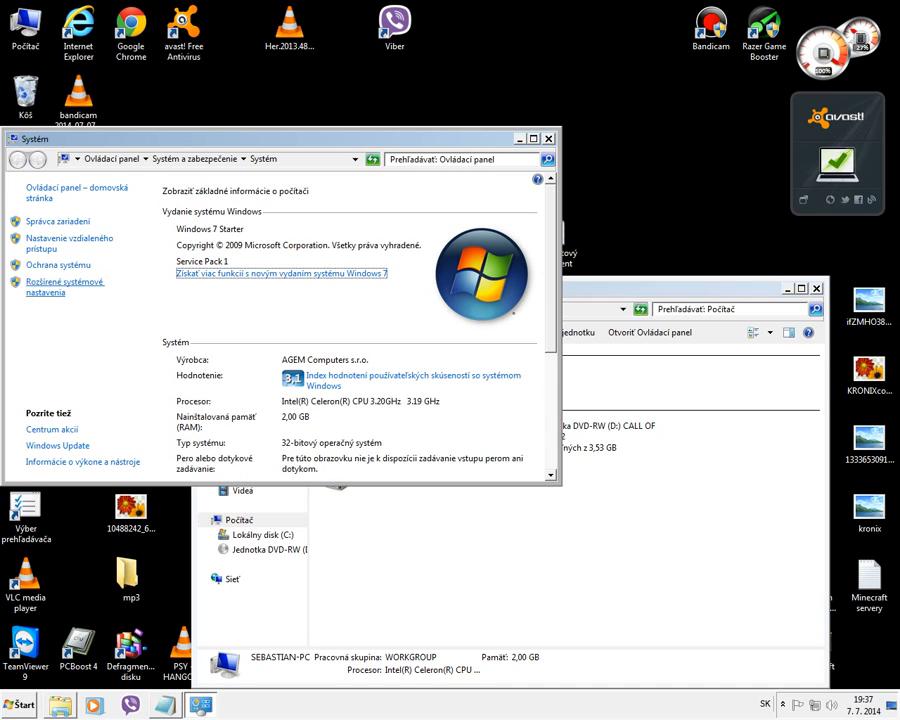
left_click(56, 284)
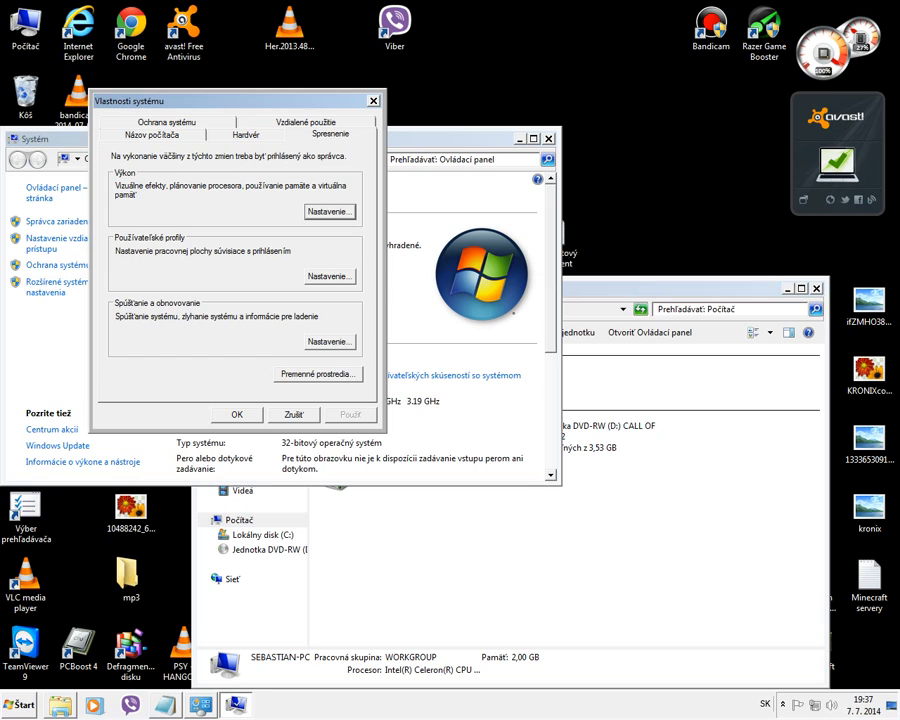
Open the virtual memory settings from the advanced performance options in the system properties.
left_click(166, 121)
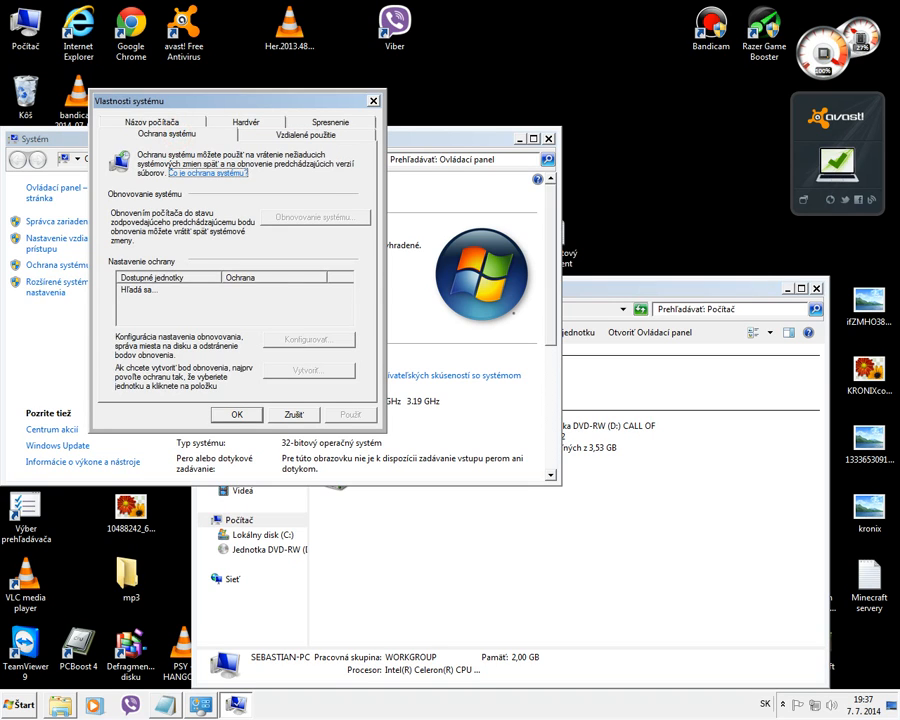
left_click(252, 121)
left_click(331, 133)
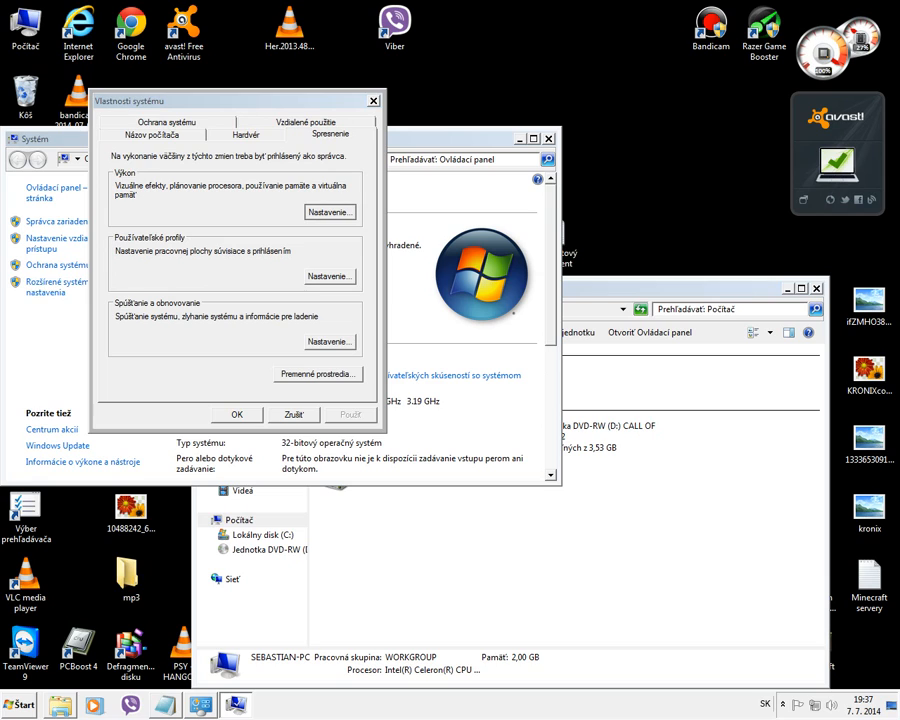
left_click(330, 211)
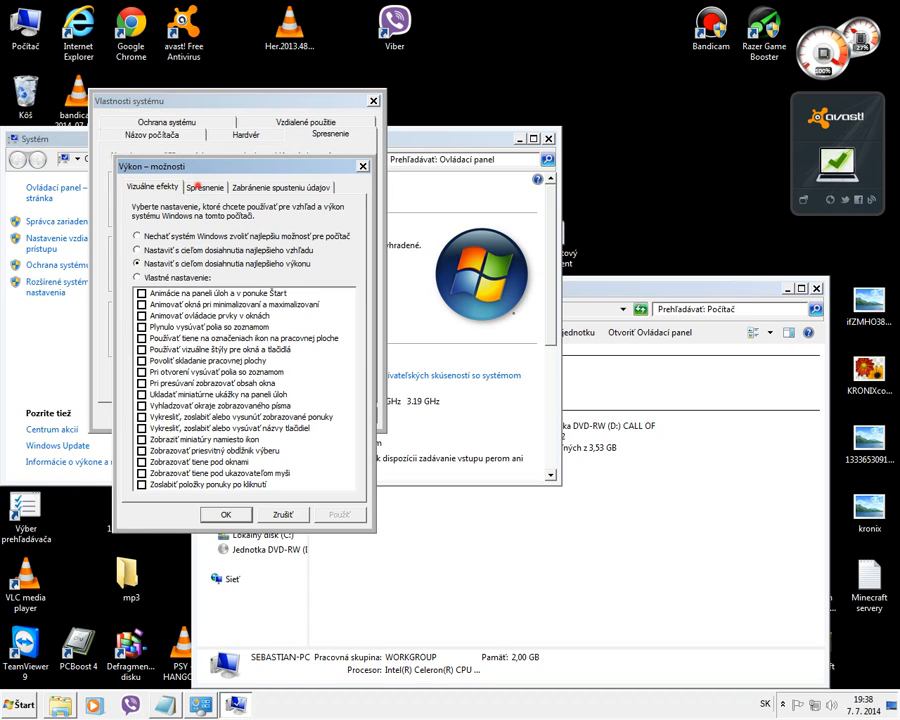
left_click(204, 187)
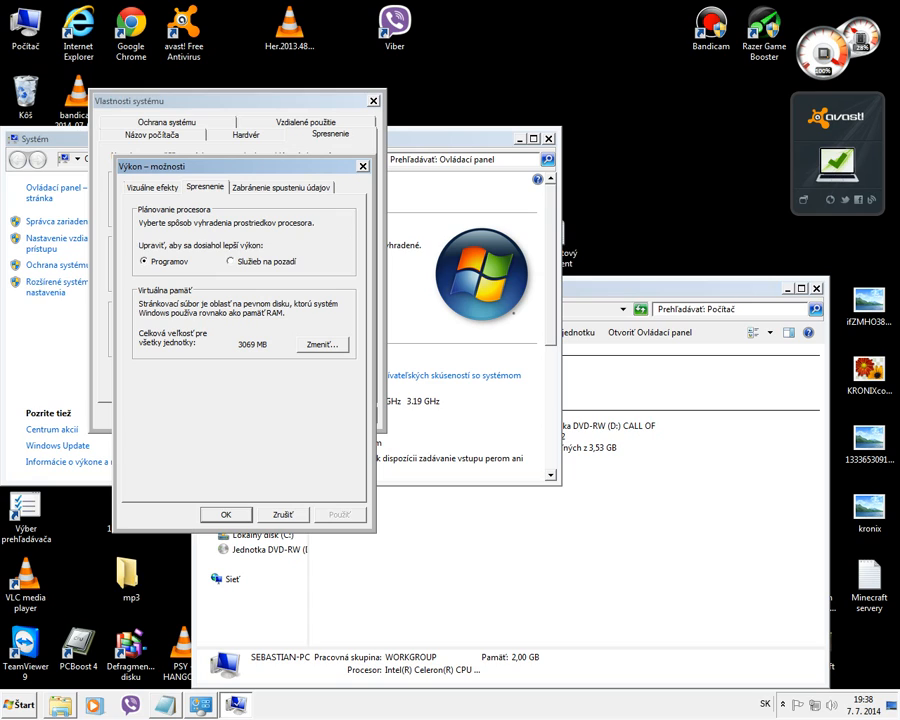
left_click(320, 344)
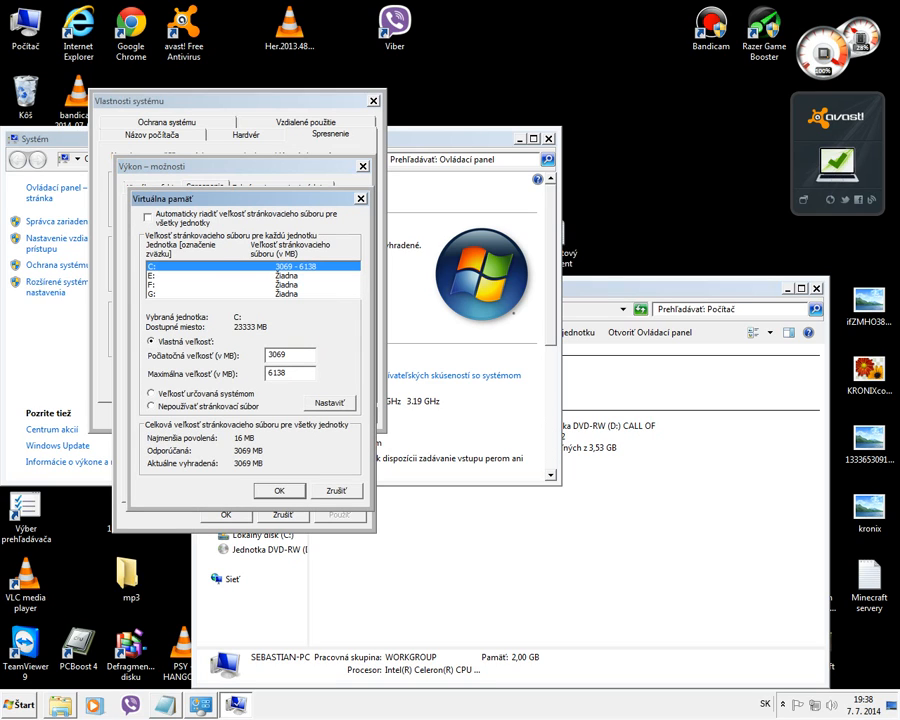
Review the custom paging file sizes for drive C and accept the virtual memory settings with automatic management off.
left_click(148, 216)
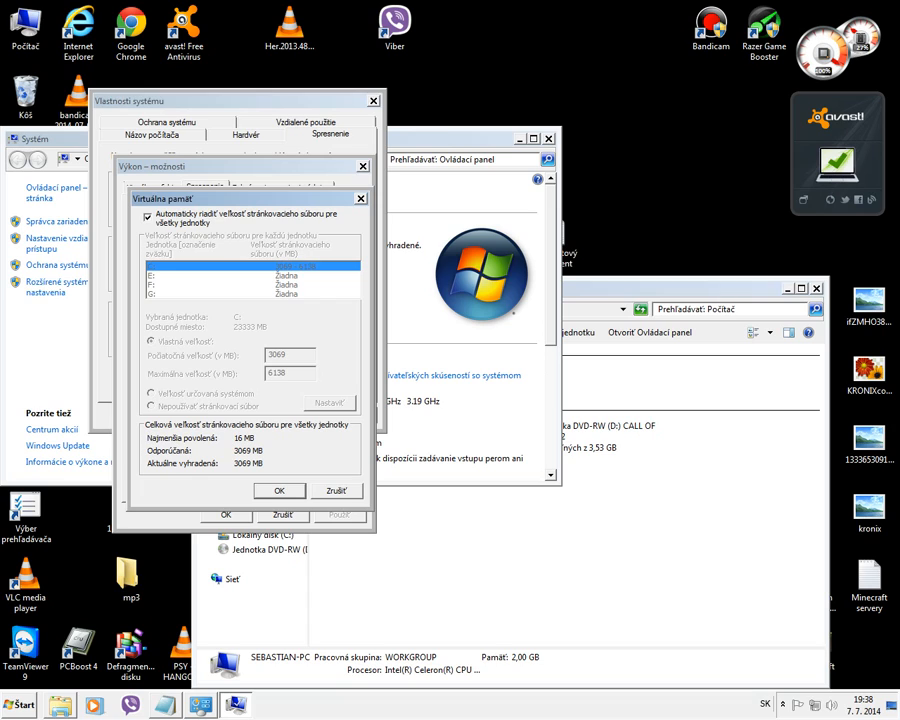
left_click(148, 216)
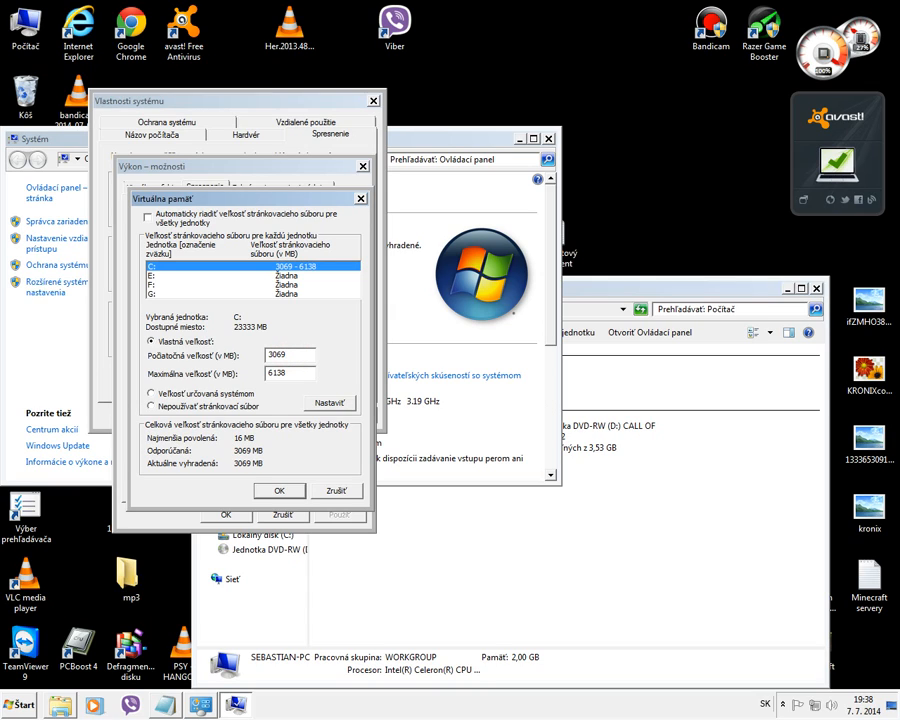
left_click(287, 373)
key("super")
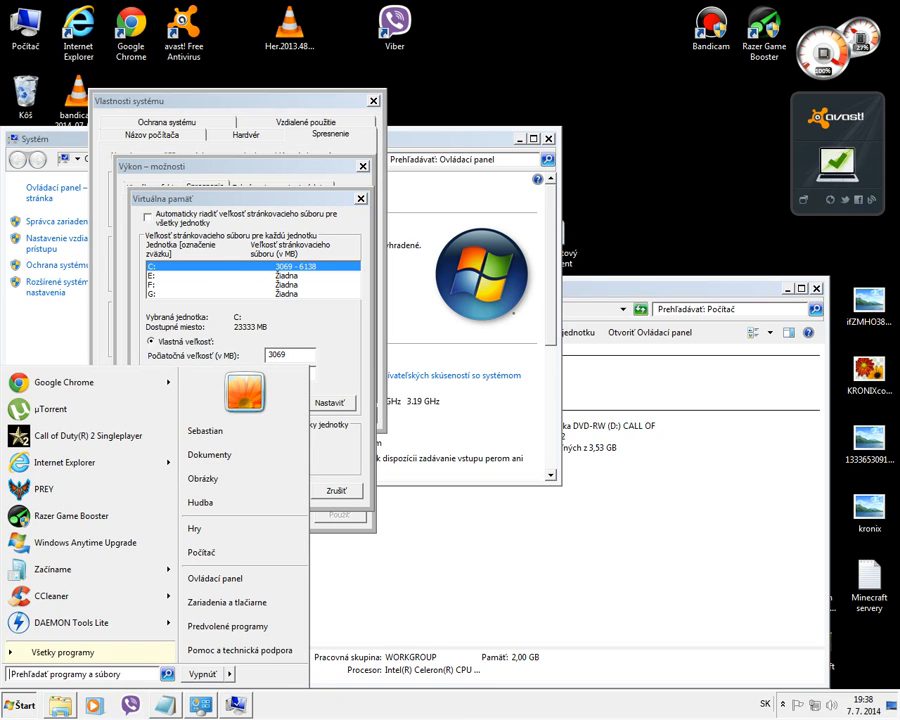
key("Escape")
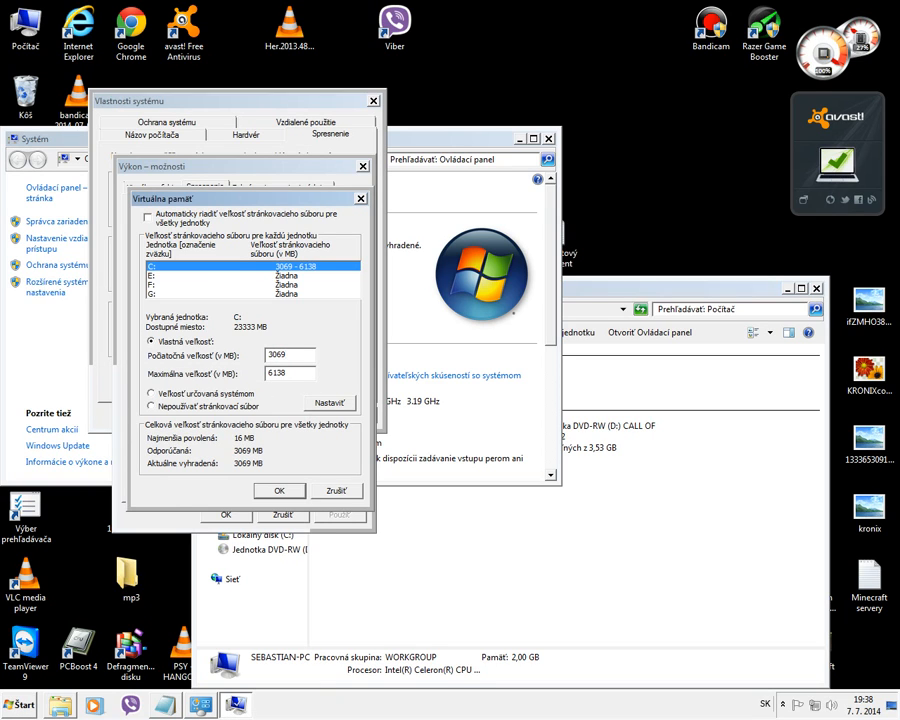
double_click(276, 354)
left_click(204, 262)
left_click(279, 490)
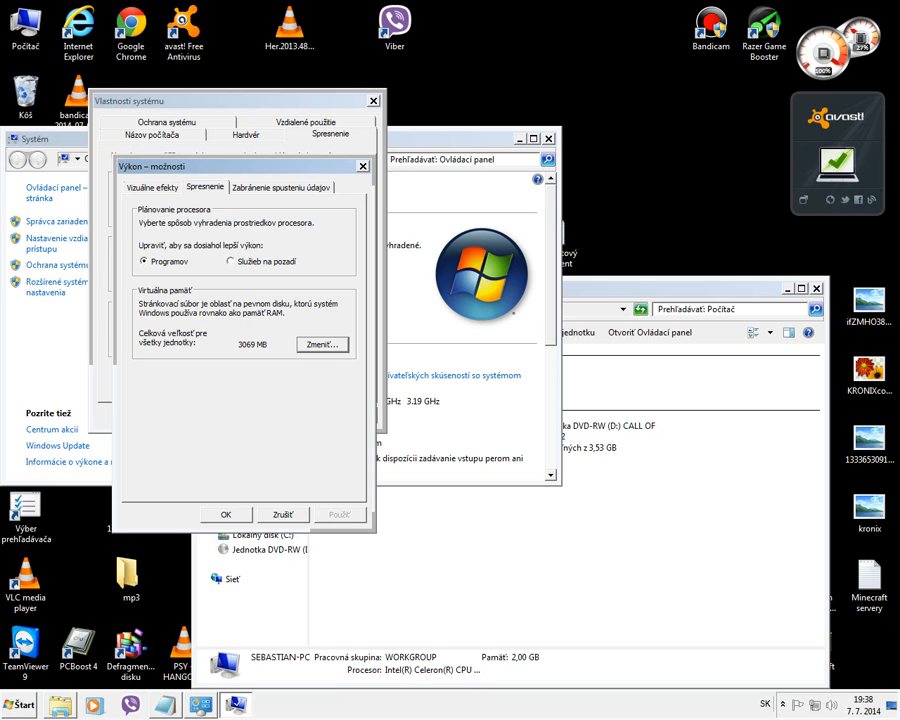
Confirm the performance options and system properties, and close the Systém and Počítač windows.
key("Return")
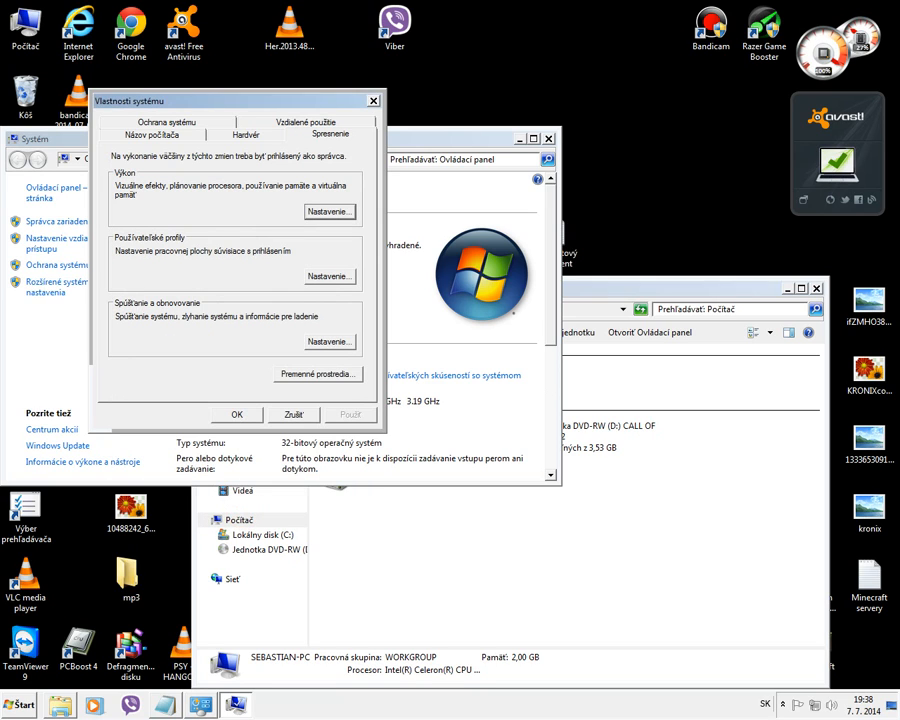
key("Return")
key("alt+F4")
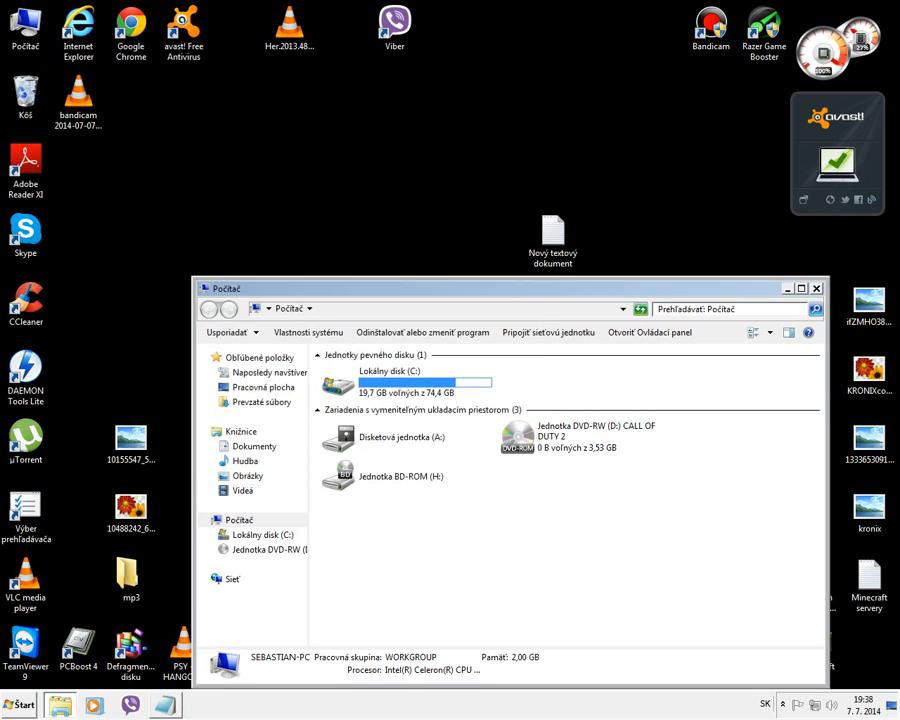
key("alt+F4")
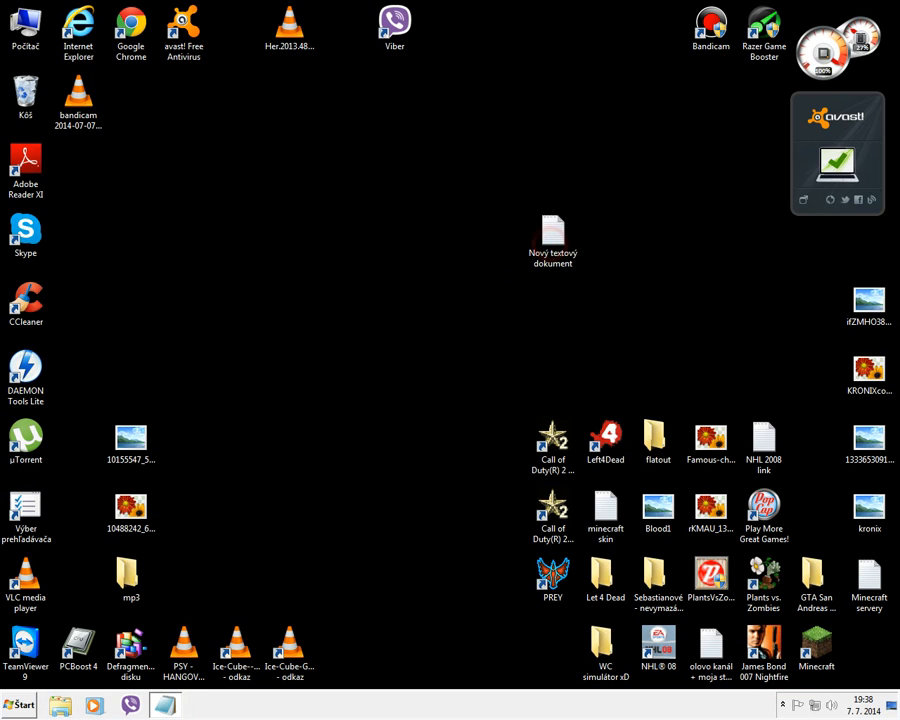
Move the Nový textový dokument file on the desktop to the spot directly above the flatout folder.
left_click_drag(552, 232, 658, 370)
left_click(412, 231)
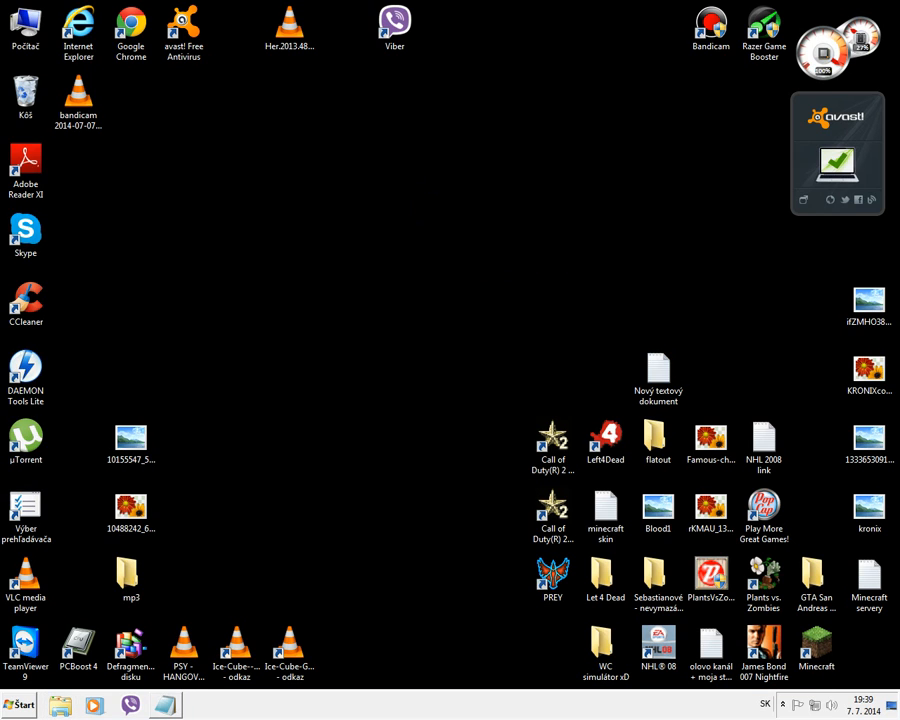
Open the NVIDIA Control Panel from the desktop and show the image settings page with the 3D preview.
right_click(430, 210)
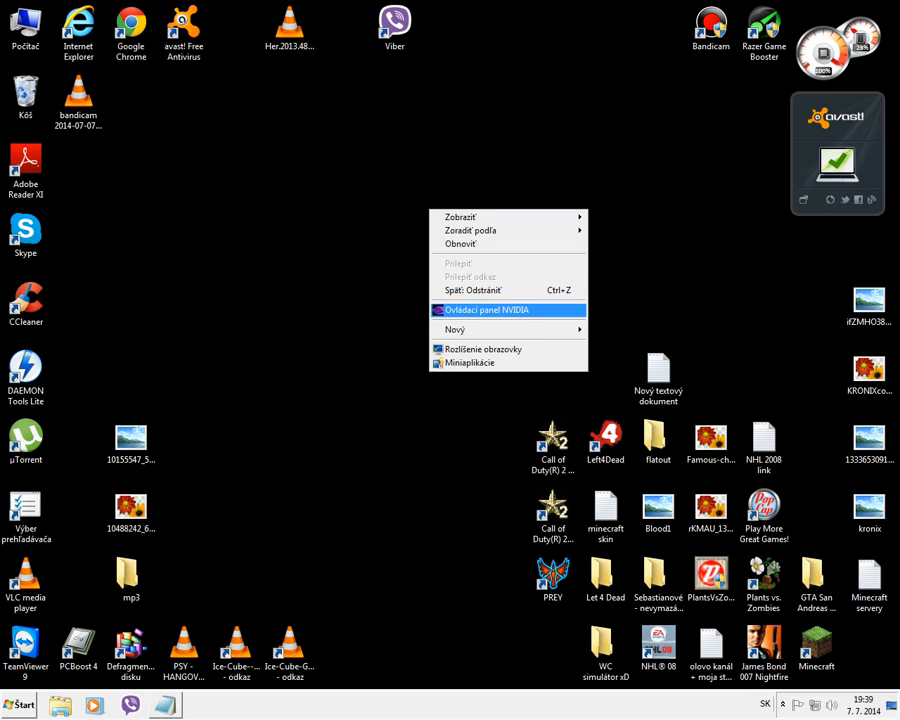
left_click(486, 310)
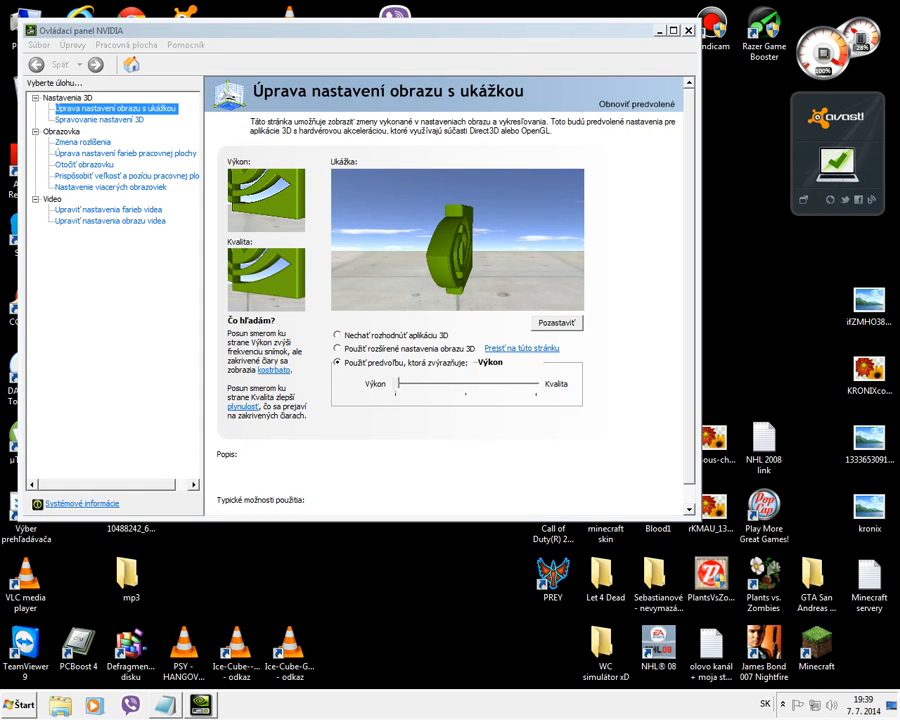
left_click(99, 119)
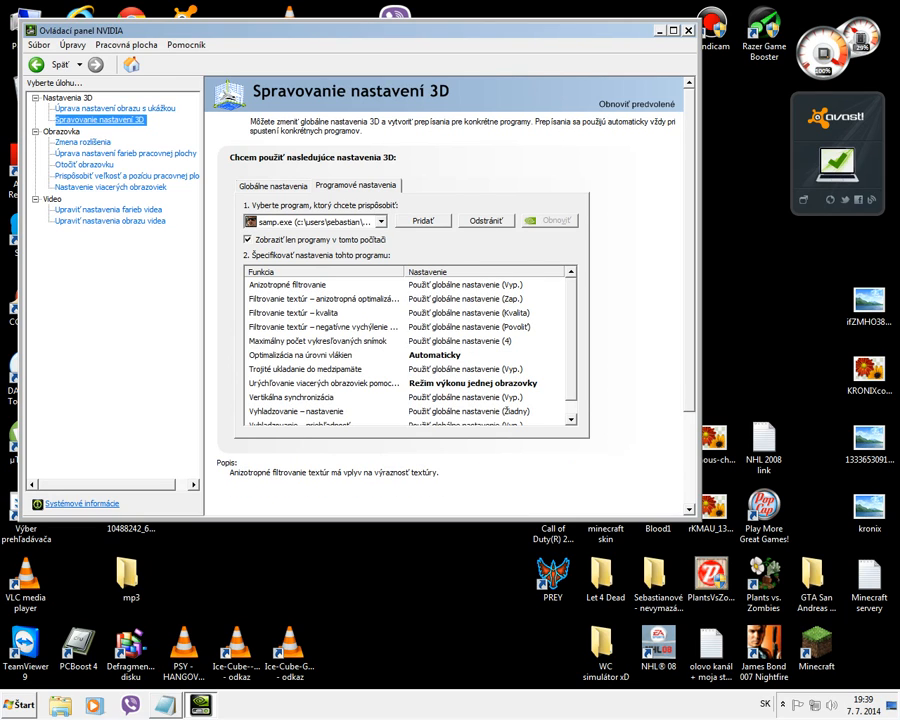
left_click(118, 108)
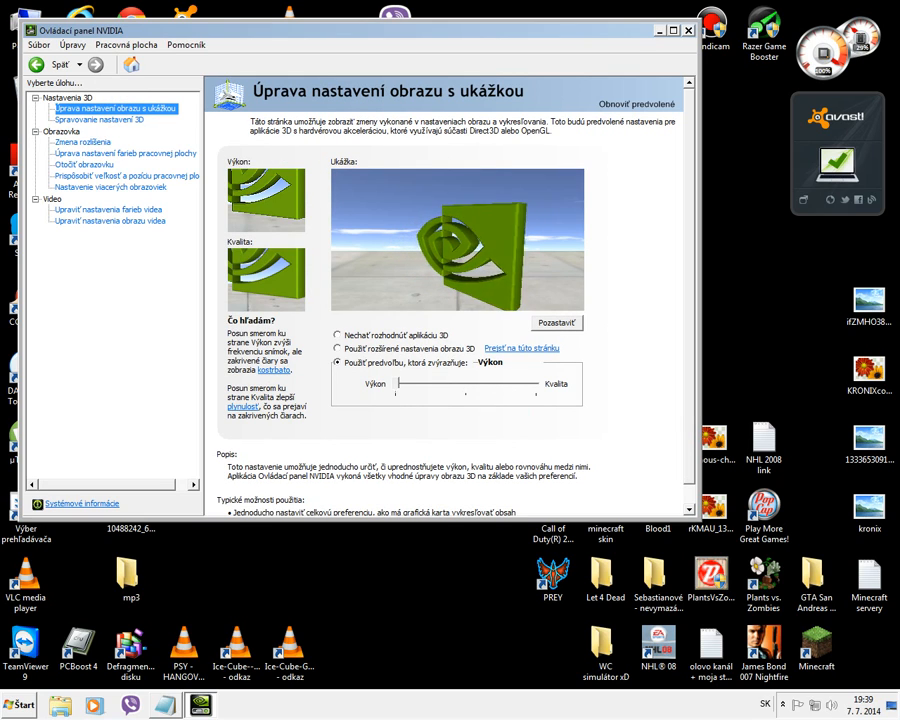
Try the Vyvážené image preset in the 3D preview and return the preference to Výkon.
left_click(396, 381)
left_click_drag(396, 381, 467, 383)
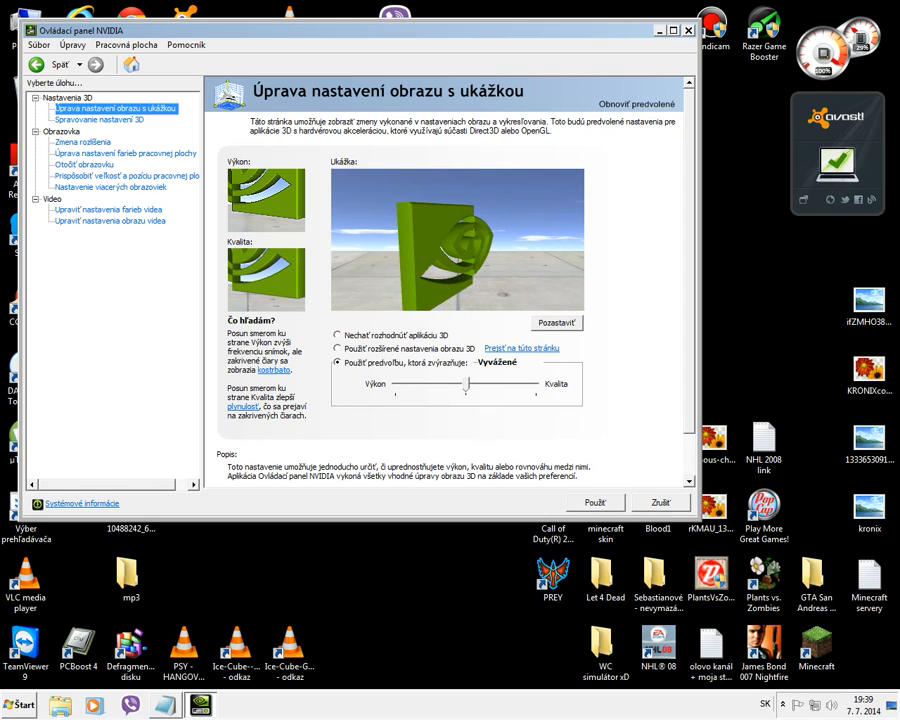
left_click(467, 383)
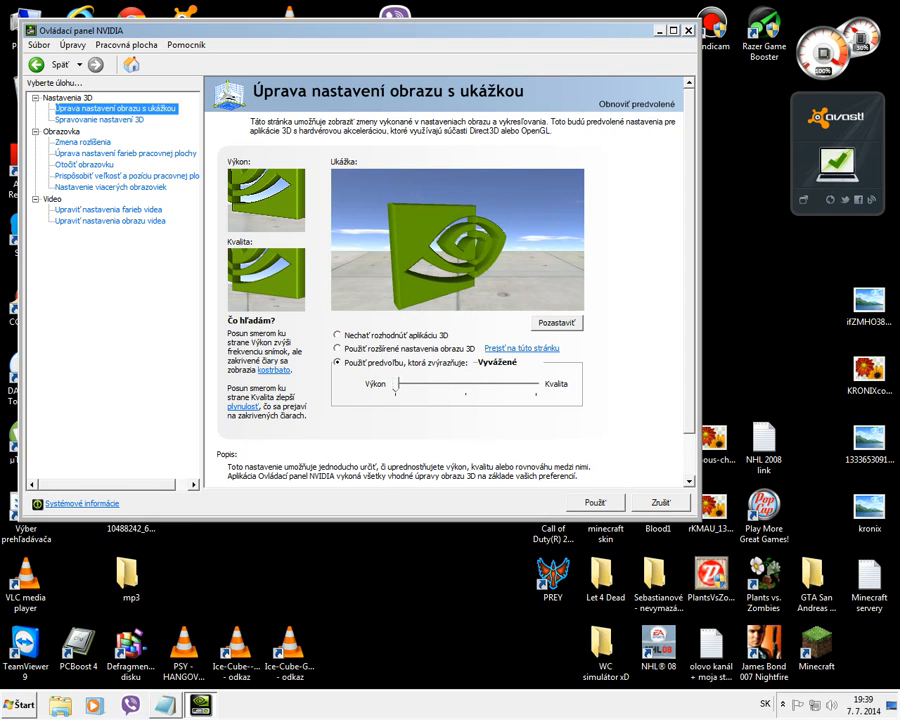
left_click_drag(467, 383, 397, 383)
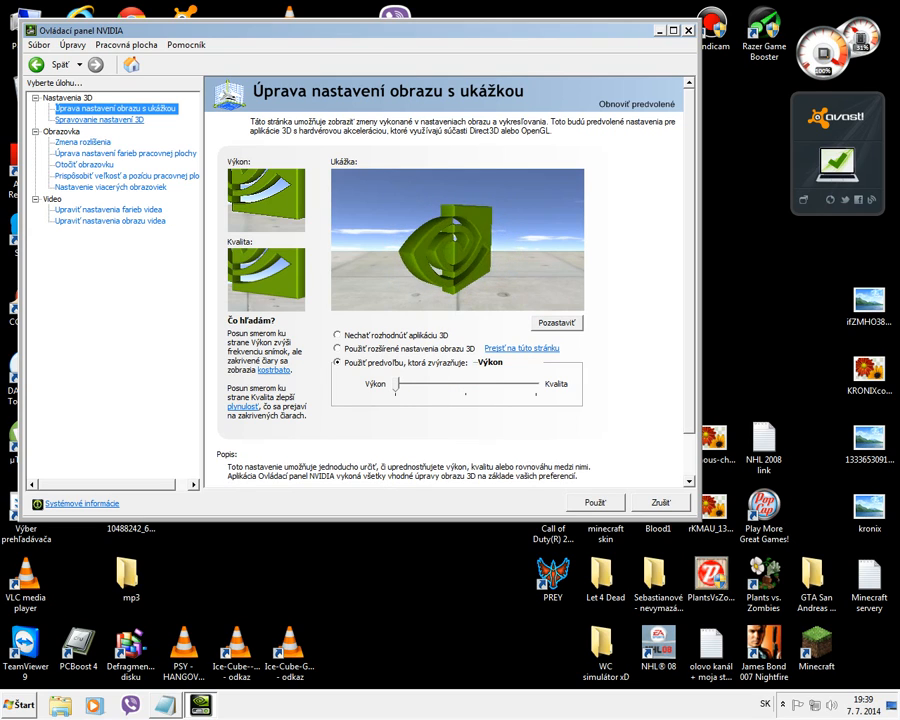
Open the global 3D settings and check the available values for the maximum number of rendered frames.
left_click(91, 119)
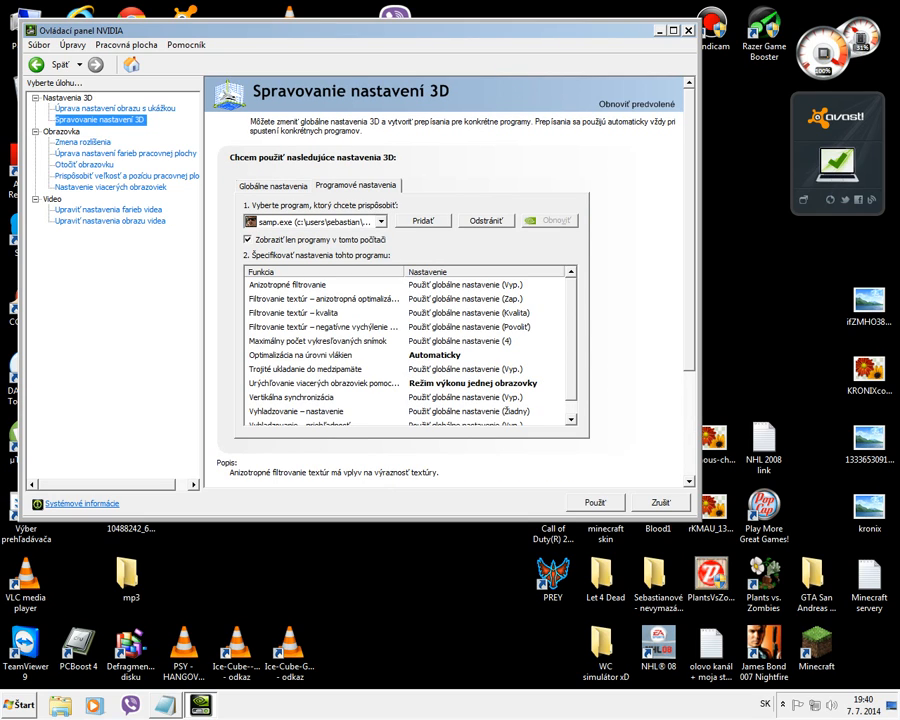
left_click(273, 186)
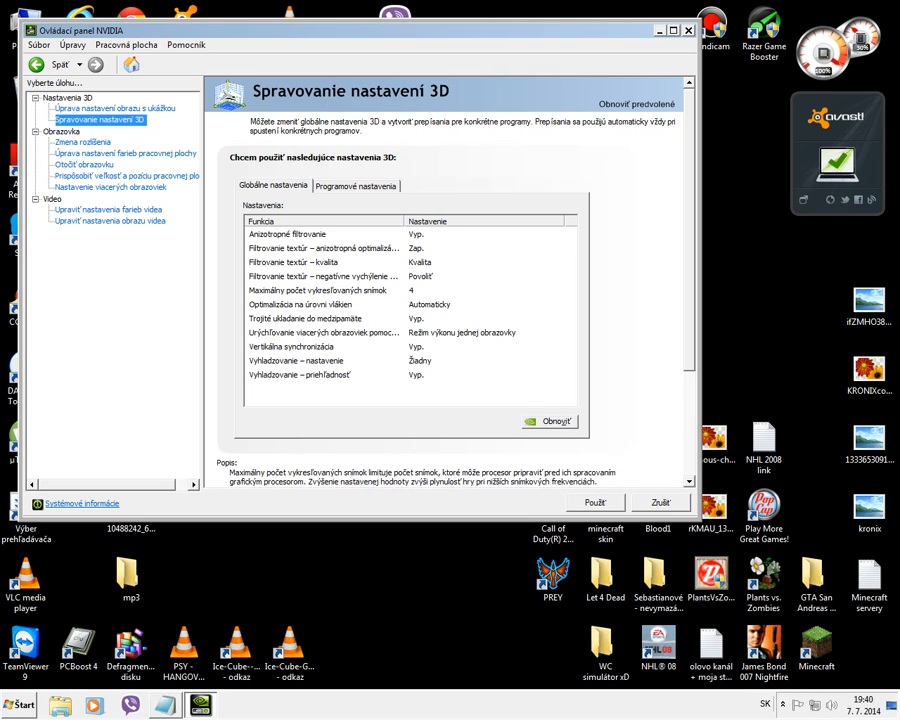
left_click(436, 289)
left_click(436, 289)
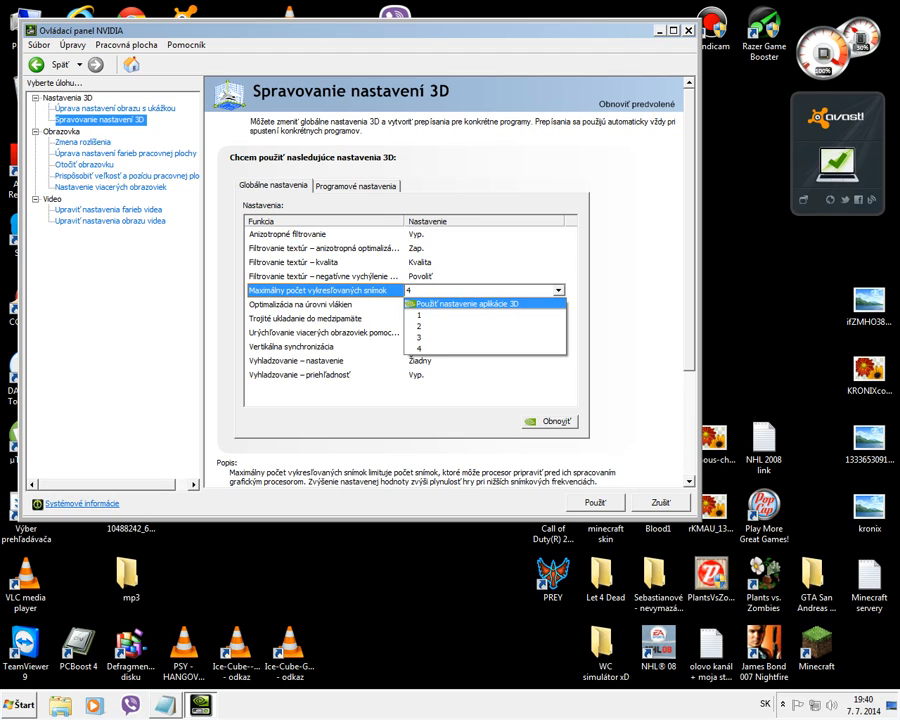
left_click(300, 340)
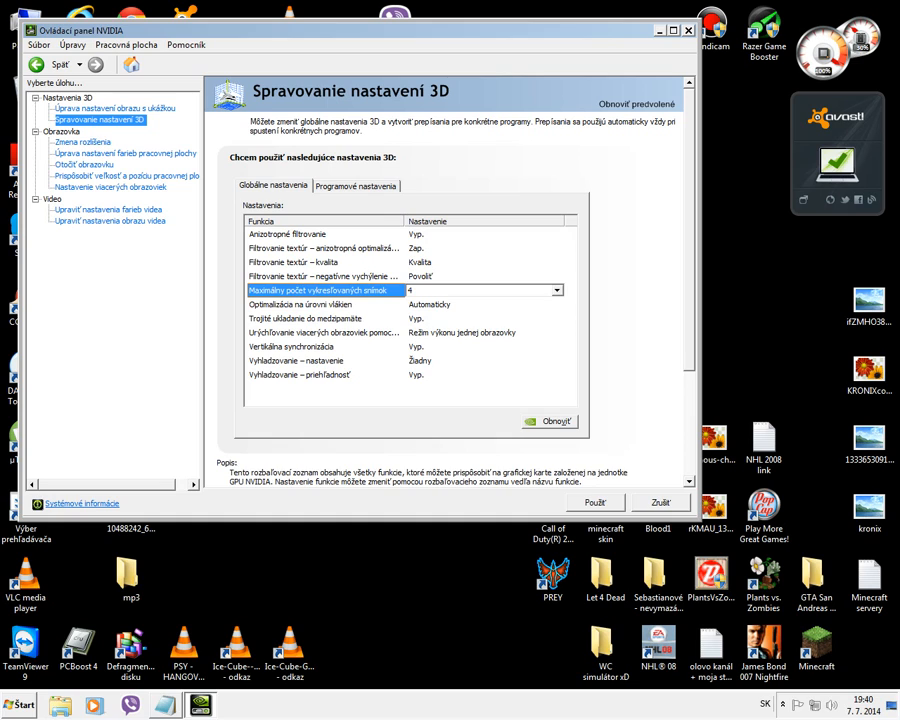
Set the global multi-display GPU acceleration to Režim výkonu viacerých obrazoviek.
left_click(300, 304)
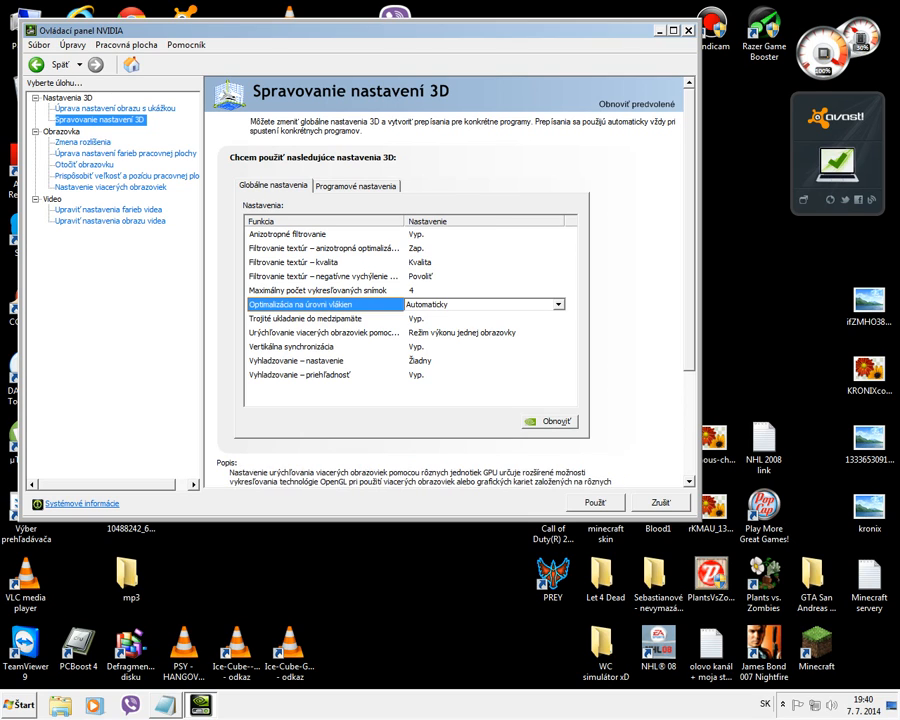
left_click(478, 332)
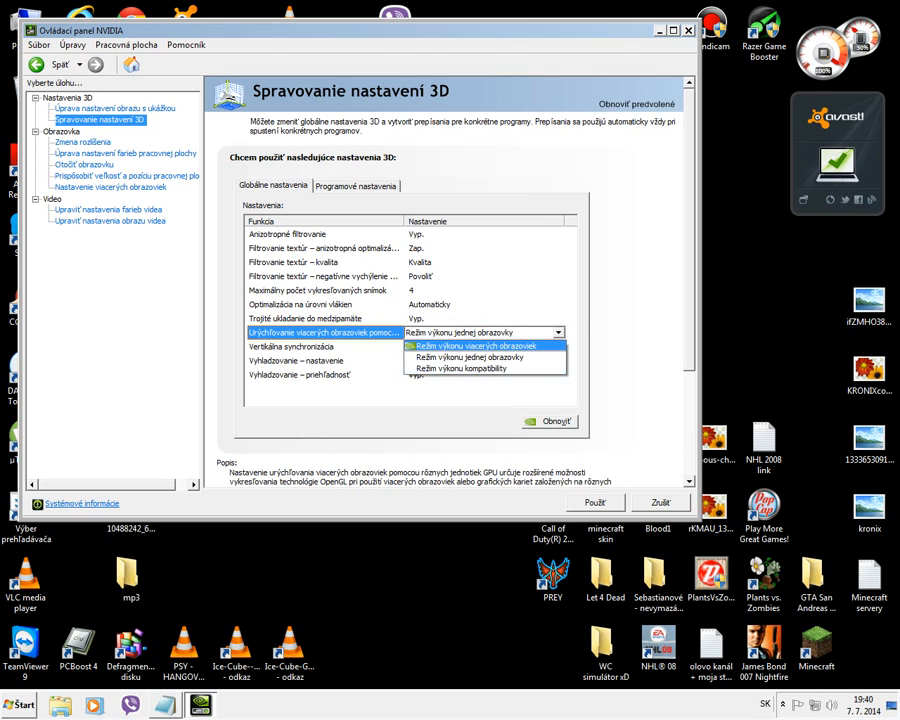
left_click(470, 345)
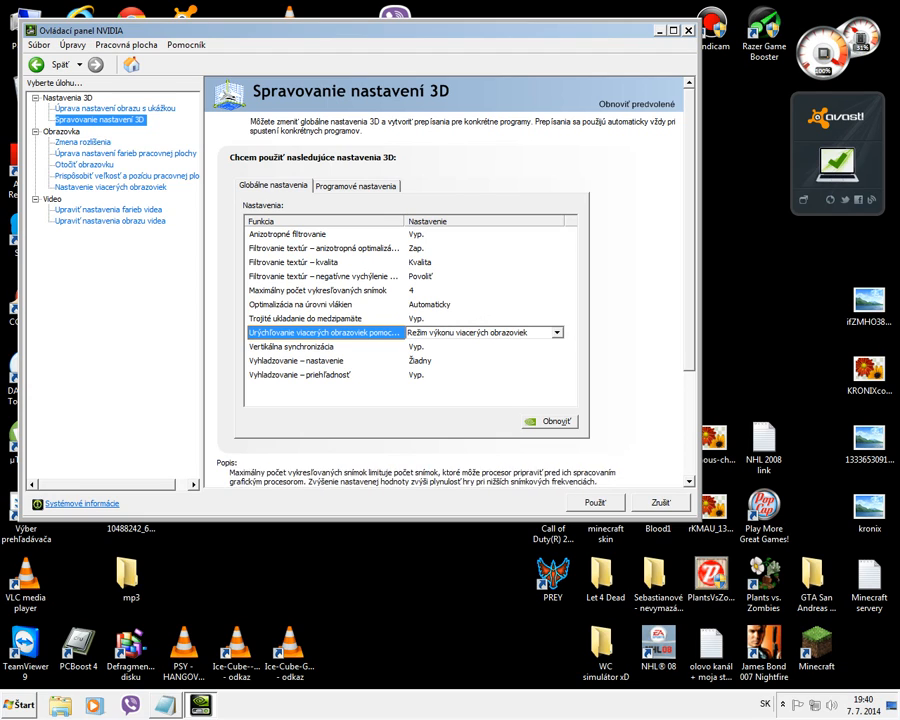
Set the global multi-display GPU acceleration to Režim výkonu jednej obrazovky and vertical synchronisation to Vyp.
left_click(557, 332)
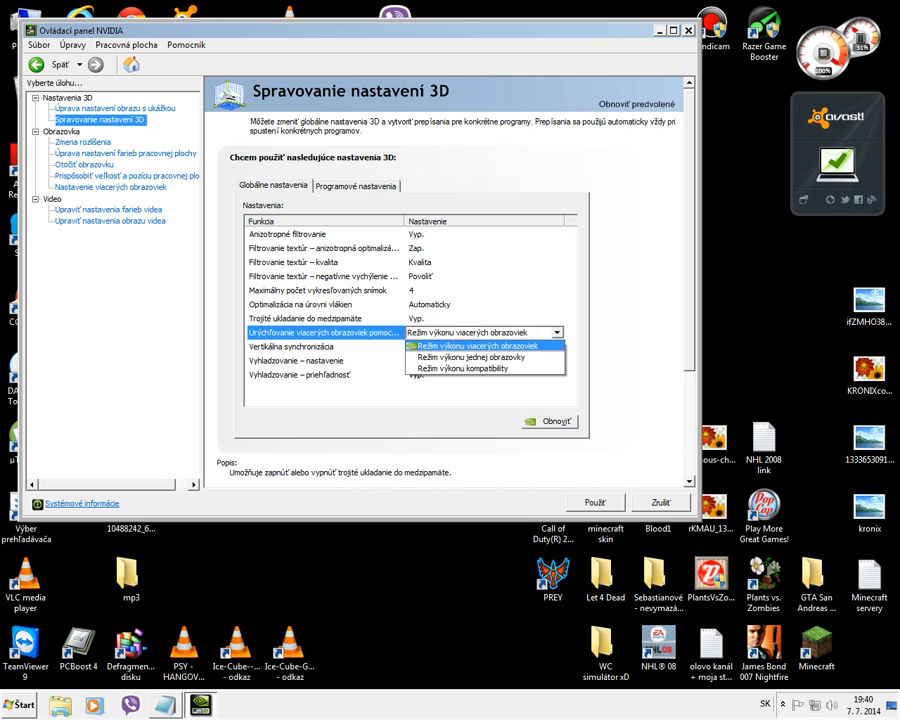
key("Return")
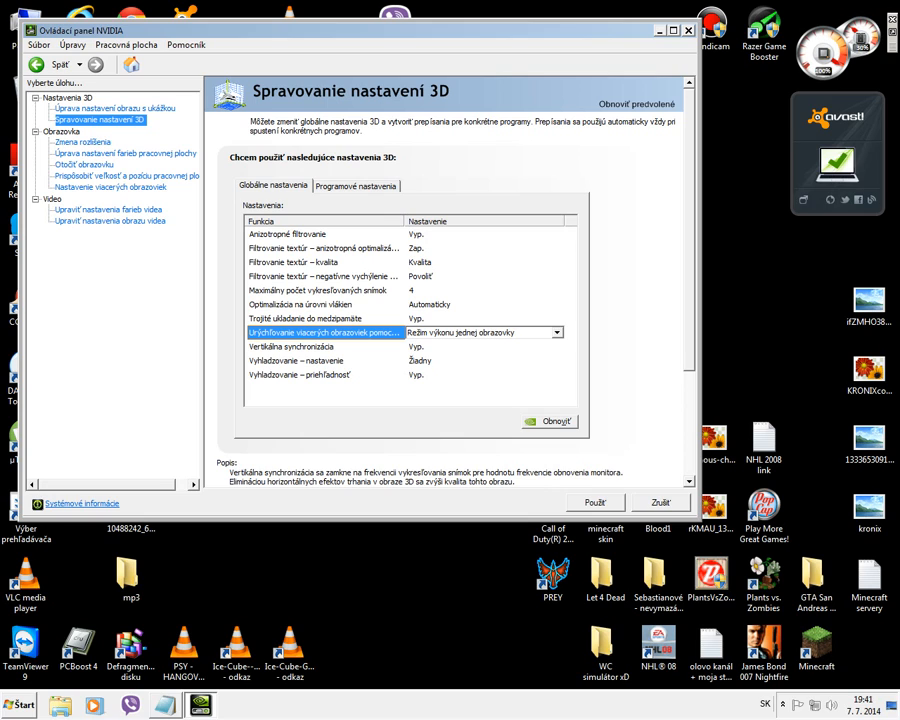
left_click(480, 346)
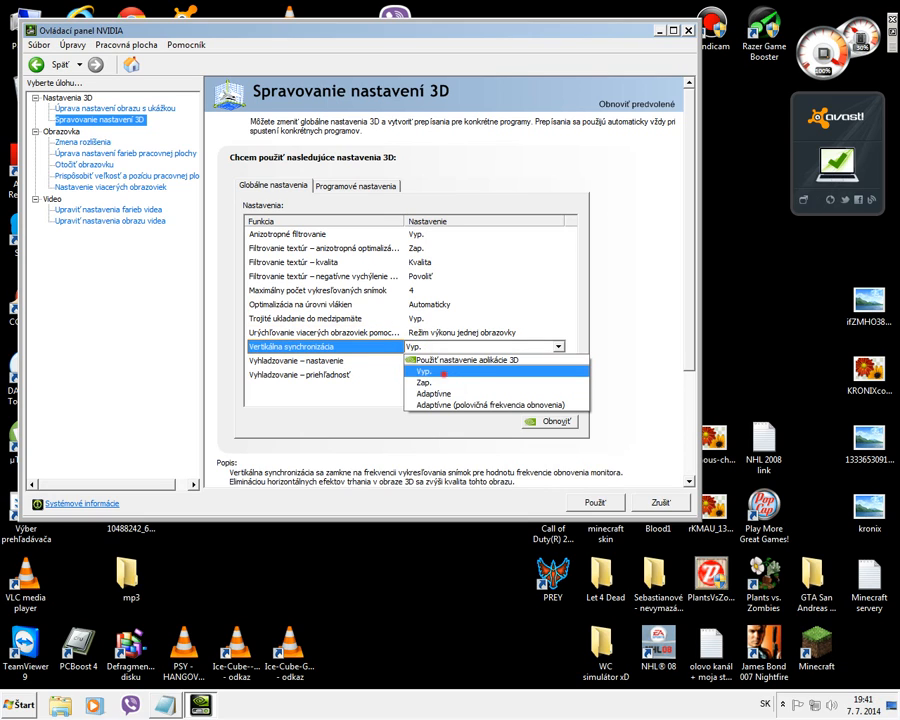
left_click(424, 371)
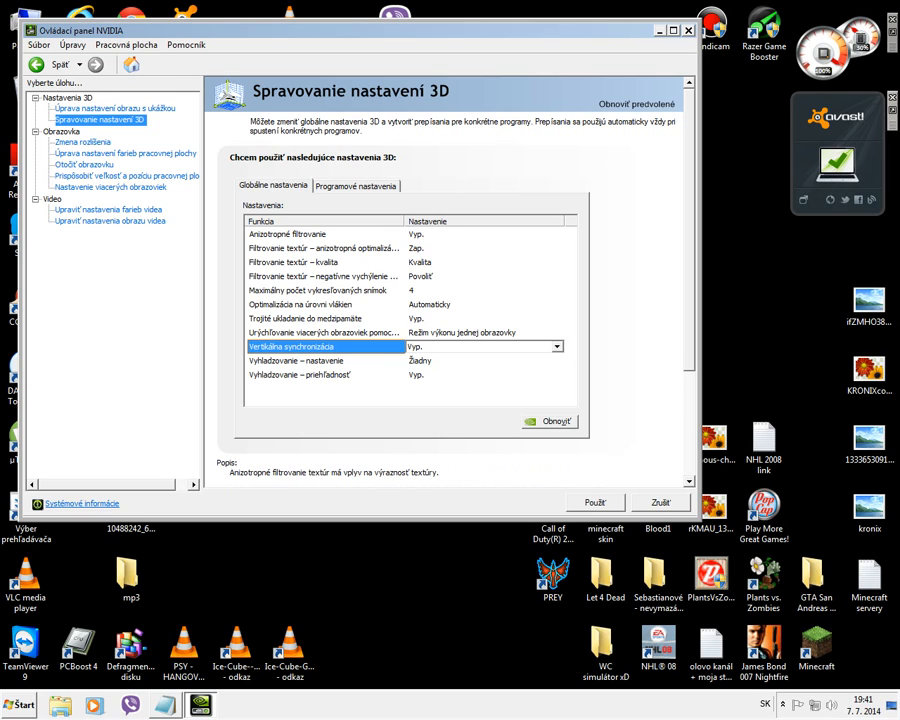
Check which programs are available under the program-specific 3D settings and close the NVIDIA Control Panel, discarding the pending changes.
left_click(343, 185)
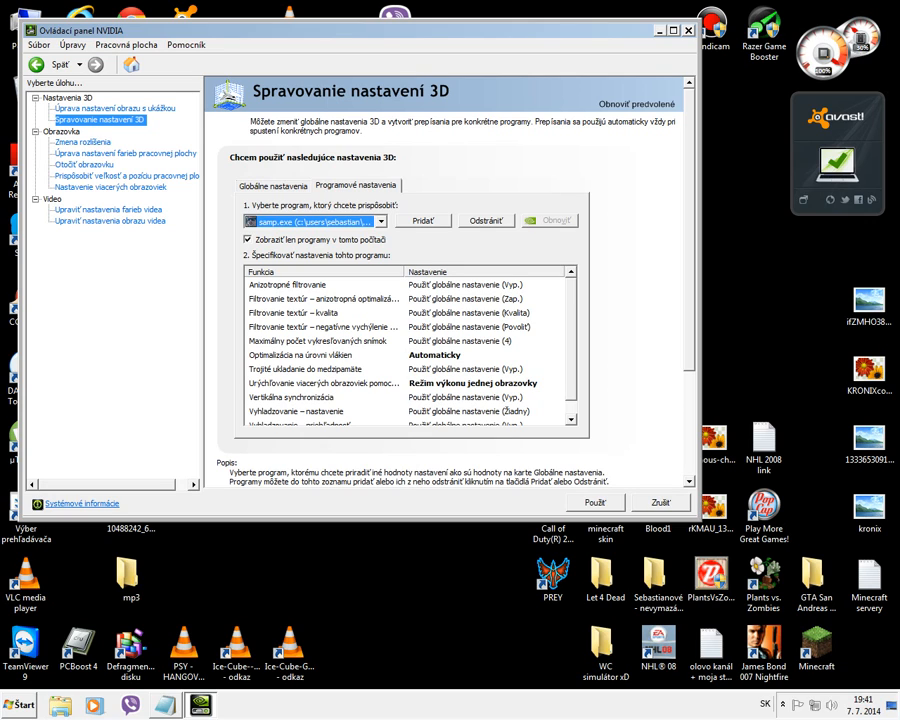
left_click(381, 221)
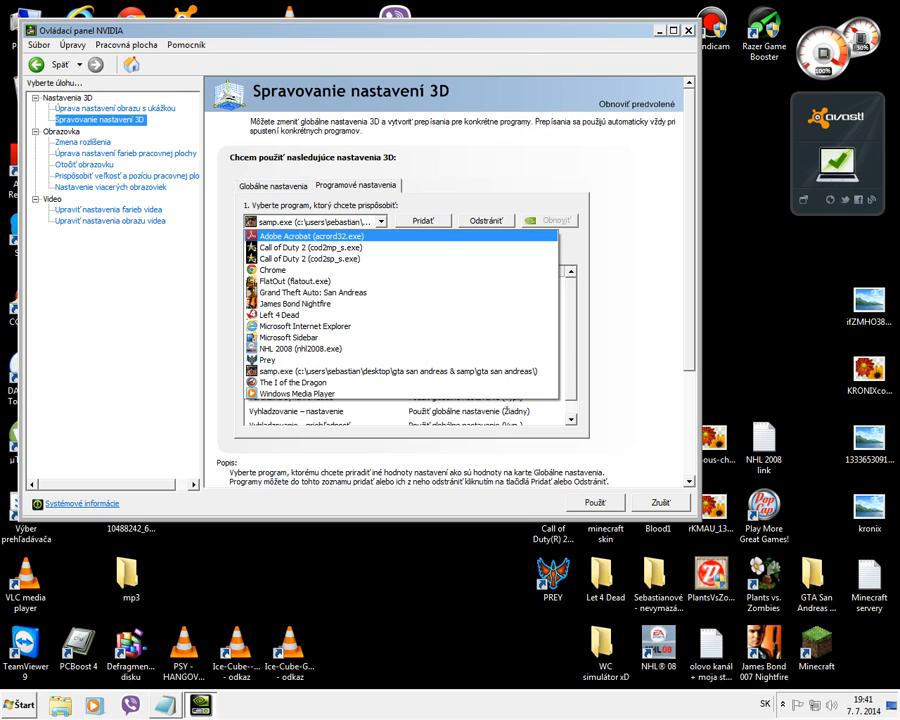
left_click(381, 221)
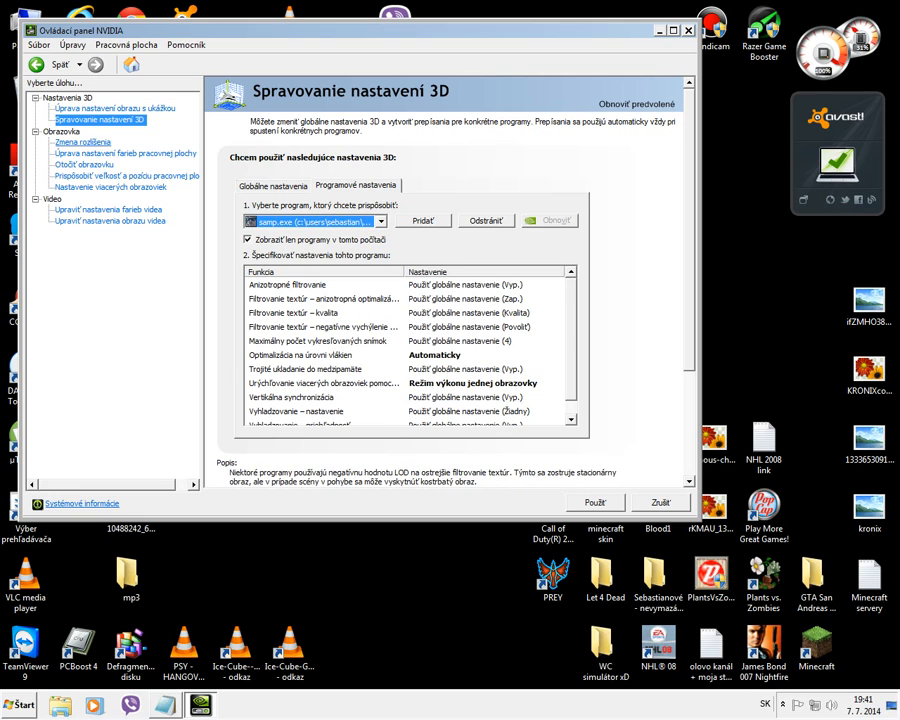
left_click(659, 503)
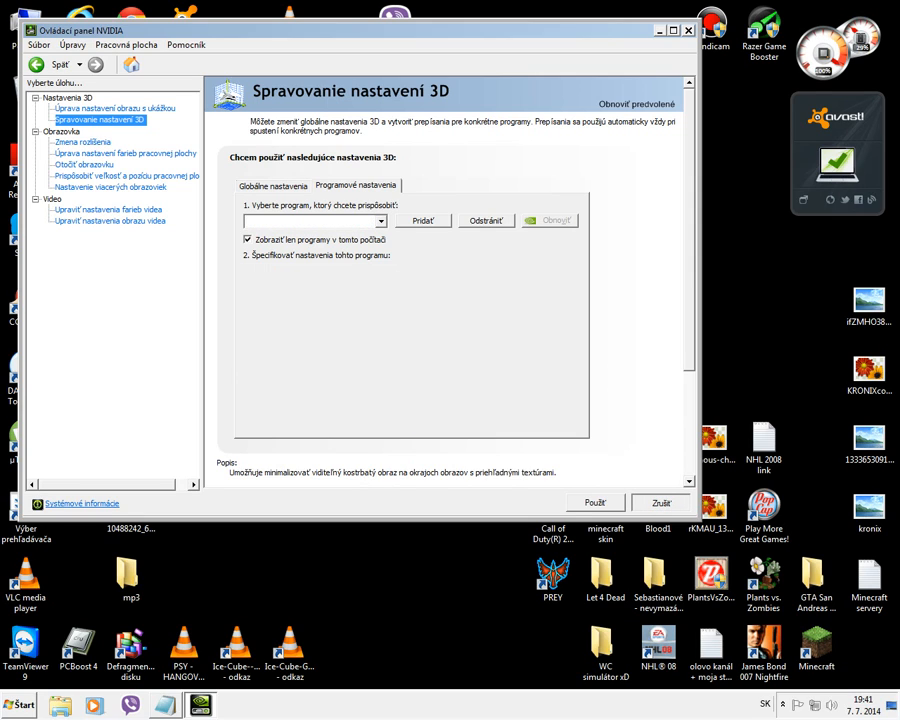
key("alt+F4")
Move the CCleaner shortcut to the empty central area of the desktop and launch CCleaner from it.
mouse_move(442, 287)
left_mouse_down()
mouse_move(267, 323)
mouse_move(267, 400)
left_mouse_up()
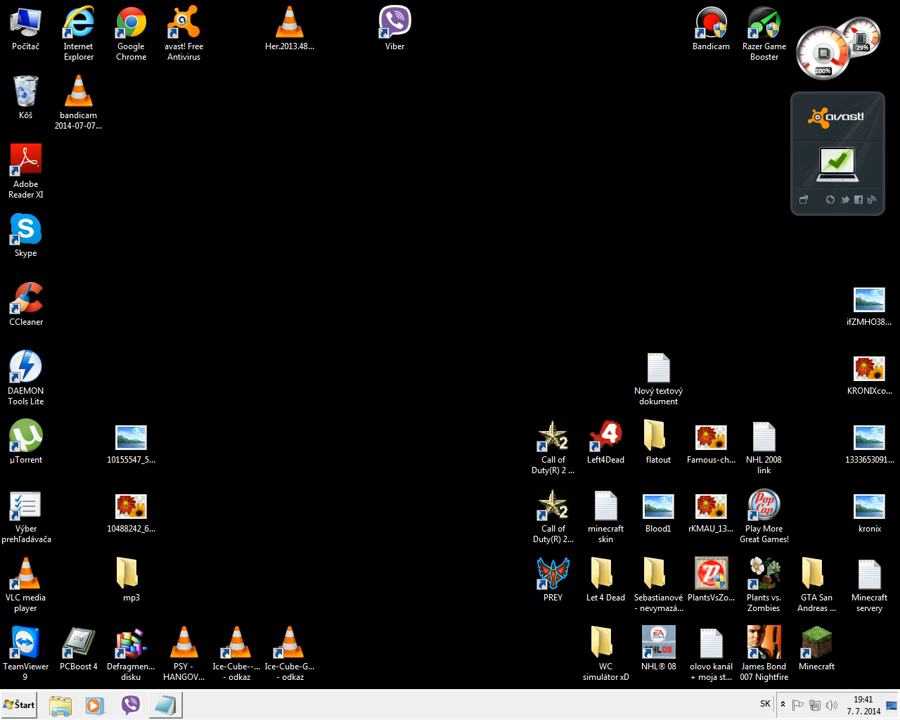
left_click(275, 215)
left_click_drag(25, 300, 343, 235)
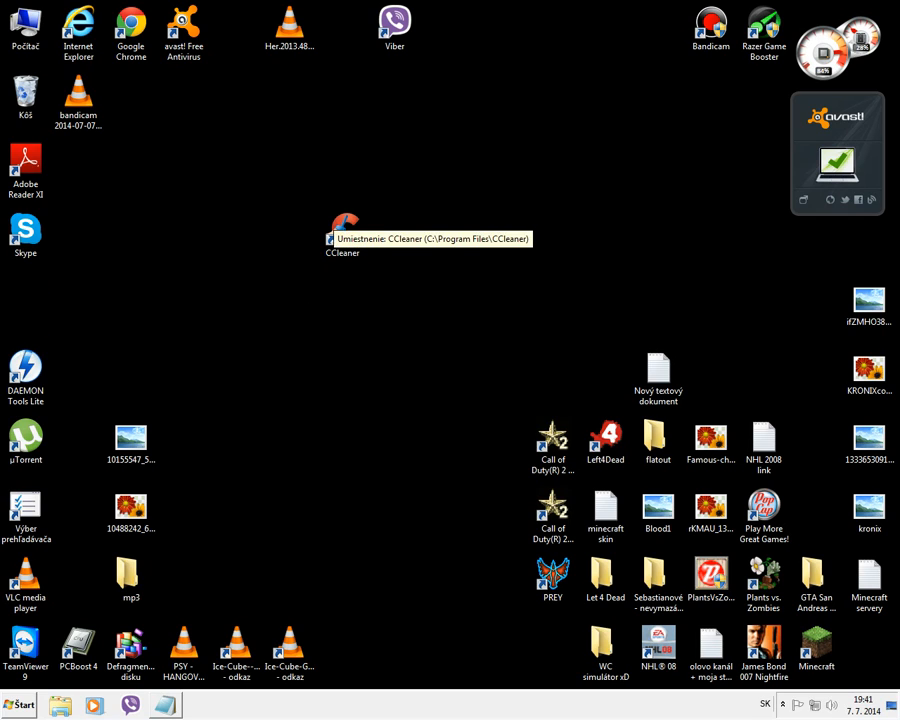
left_click(413, 311)
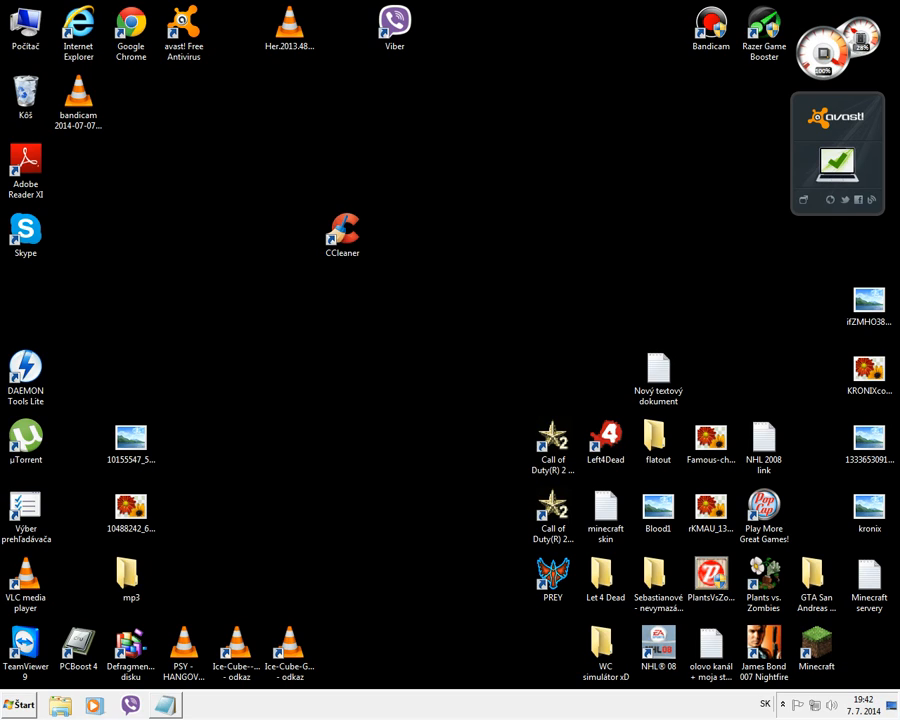
mouse_move(297, 203)
left_mouse_down()
mouse_move(416, 285)
mouse_move(297, 203)
left_mouse_up()
left_click(343, 232)
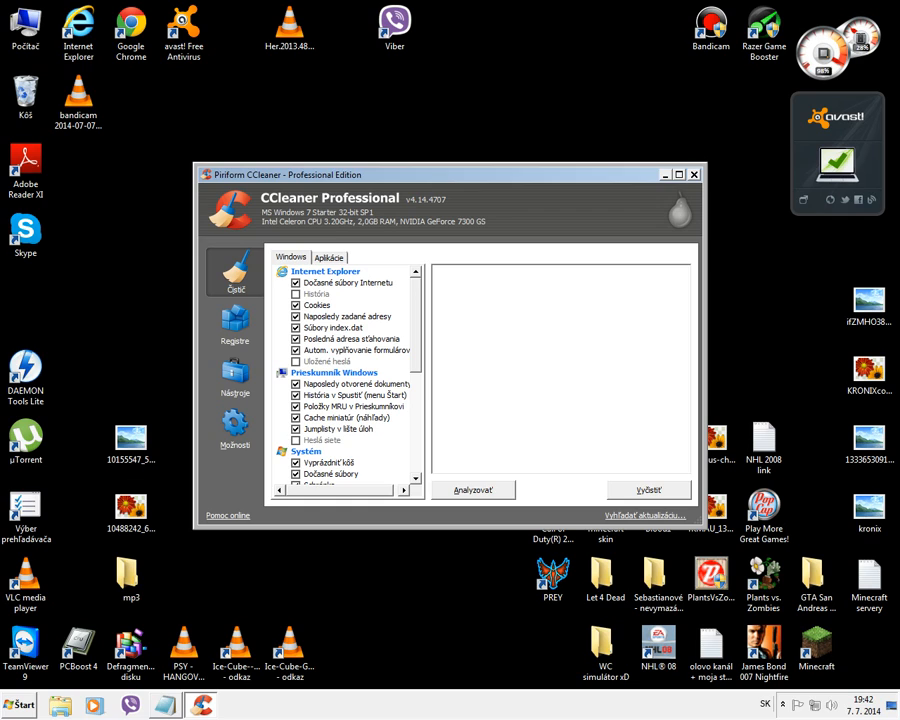
Review the cleaner's selected cleaning items for both Windows and installed applications.
left_click_drag(418, 301, 418, 337)
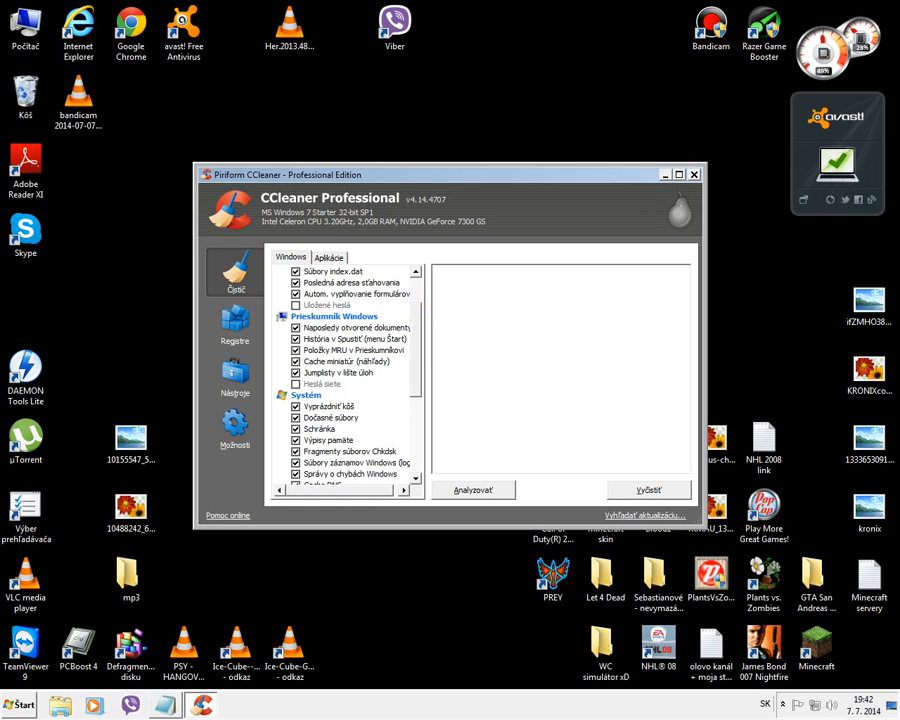
left_click(418, 322)
scroll(348, 375, "up", 2)
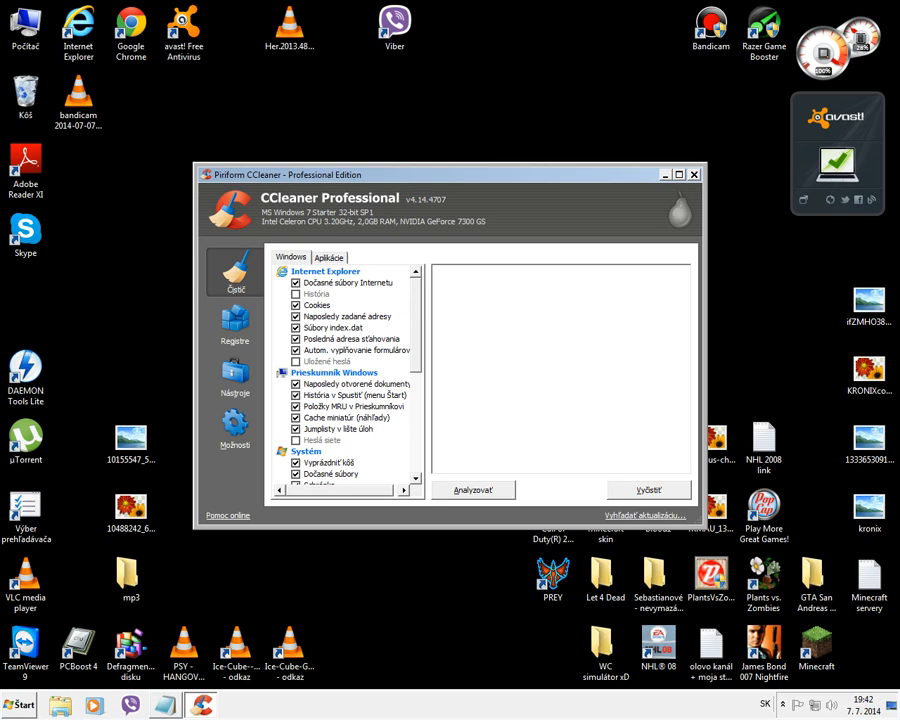
scroll(345, 380, "down", 10)
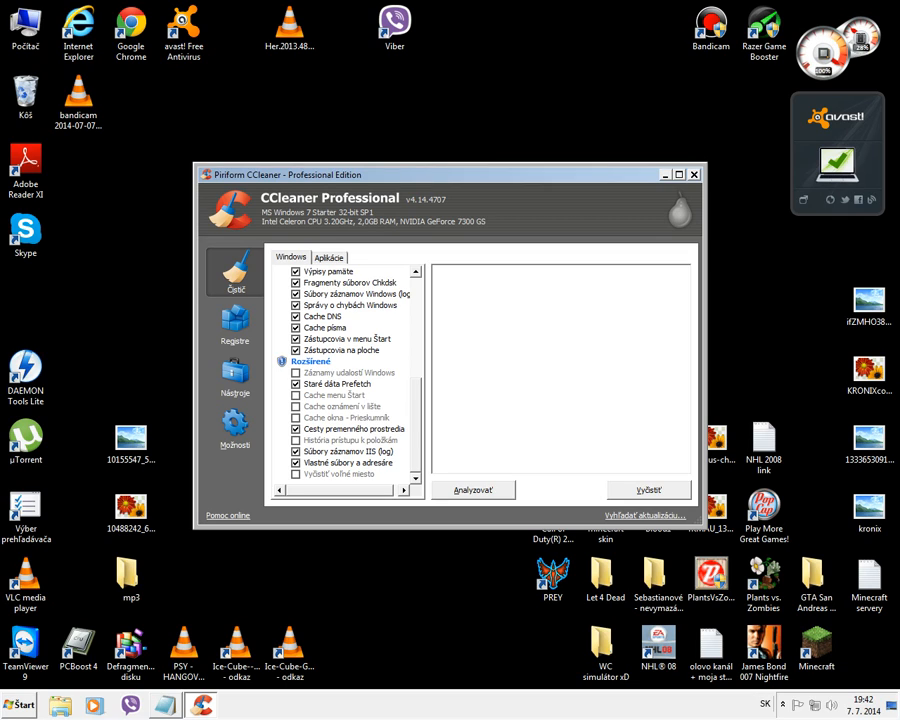
left_click(331, 257)
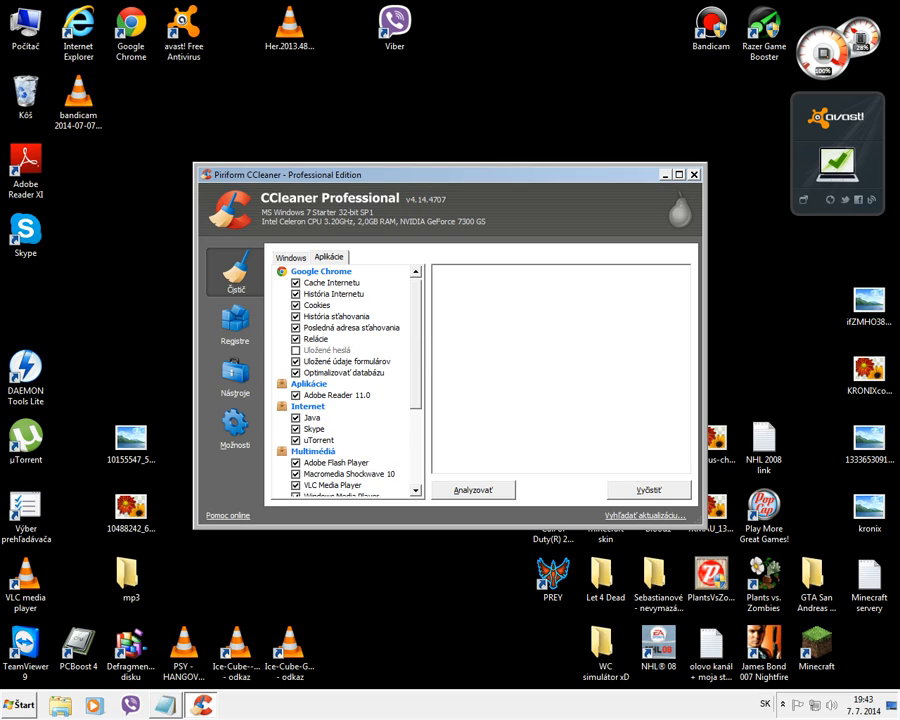
left_click(416, 428)
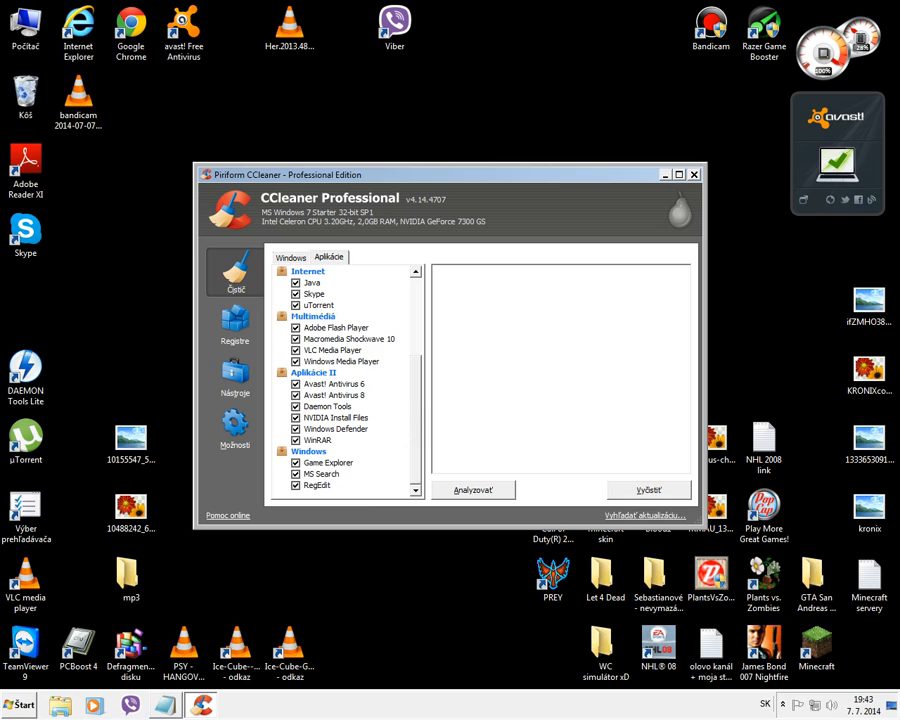
left_click(289, 258)
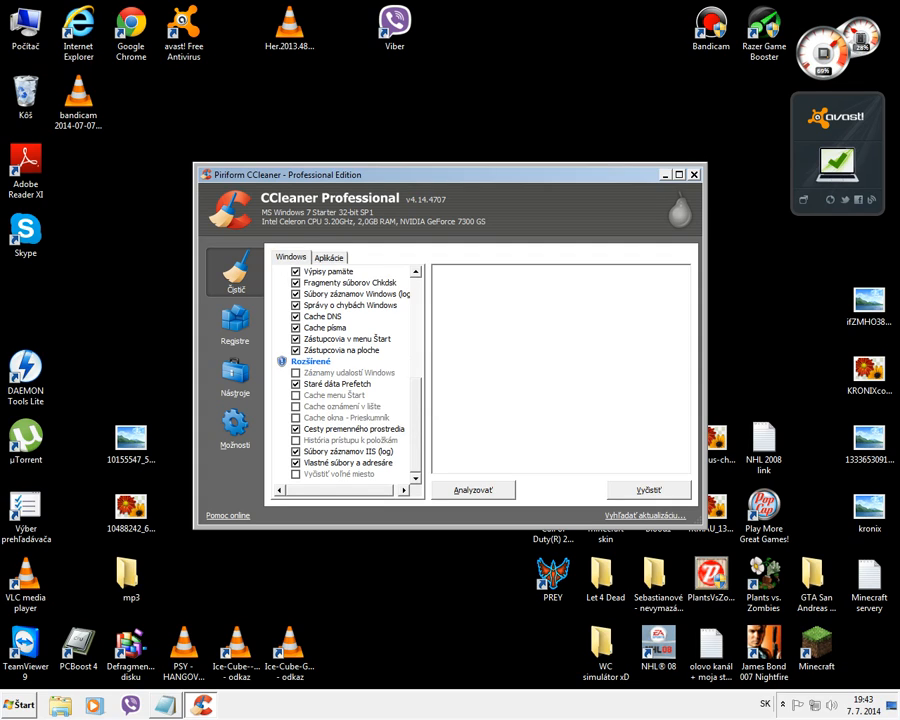
View the registry cleaner's categories and the program options, and close CCleaner.
left_click(235, 322)
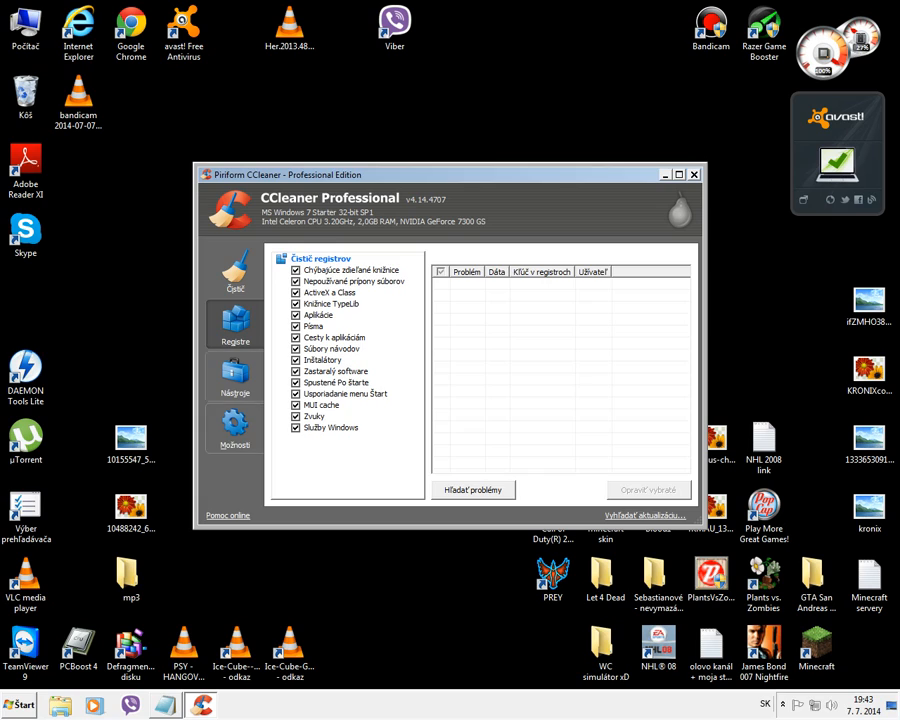
left_click(235, 425)
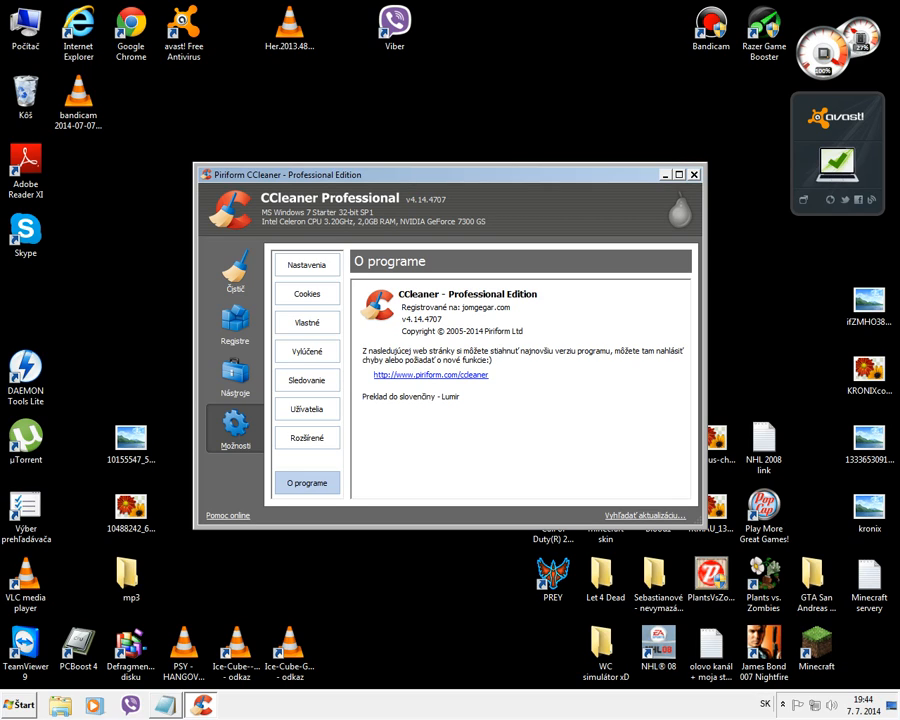
key("alt+F4")
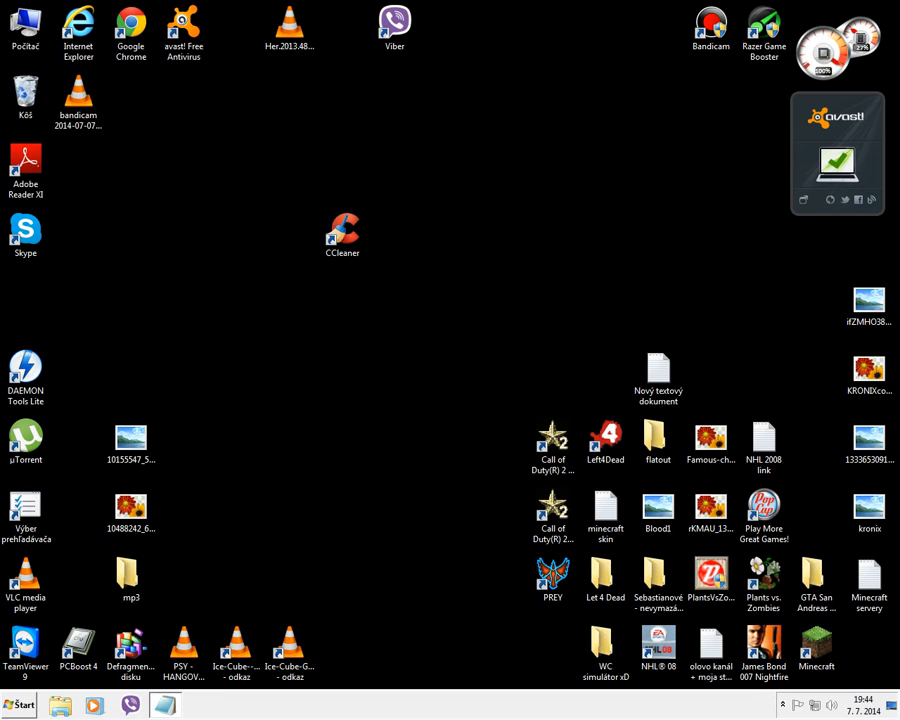